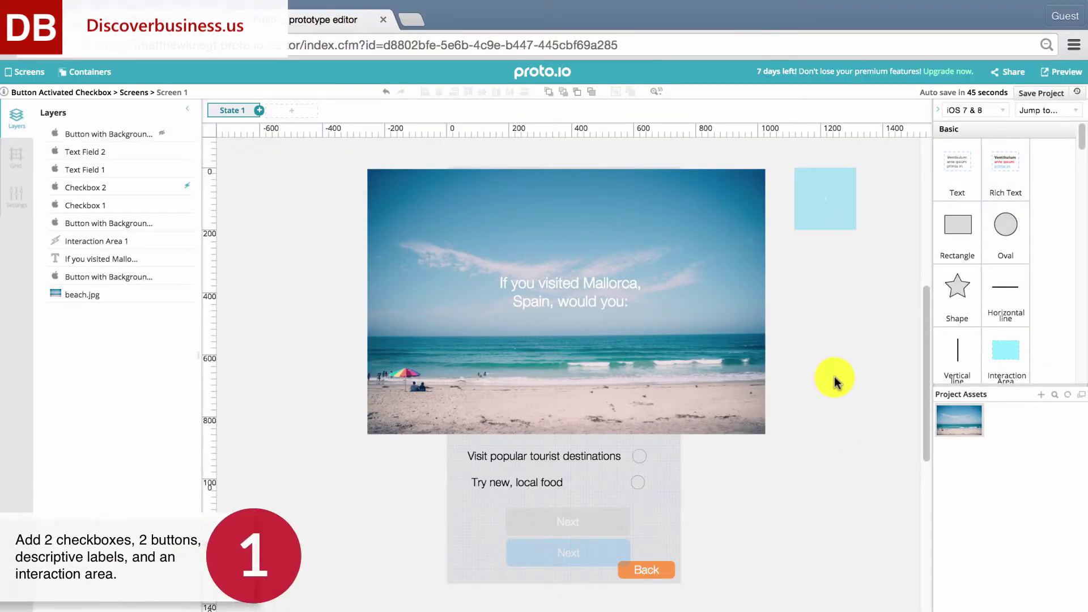
# Inspect the checkboxes, both Next buttons, the two labels and the interaction area by selecting each
pyautogui.click(650, 458)
pyautogui.click(638, 485)
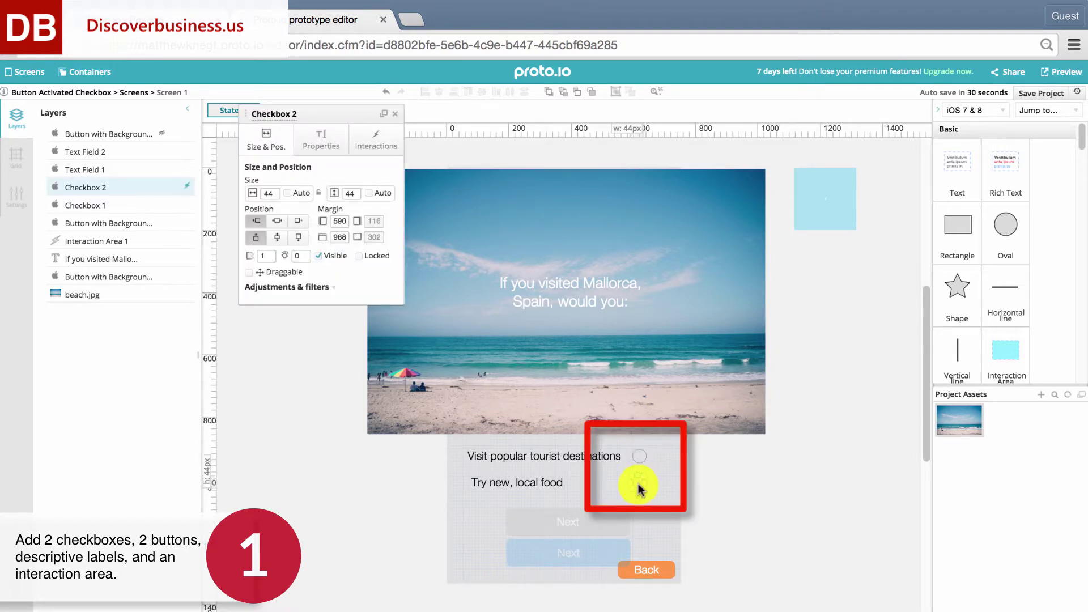
pyautogui.click(712, 474)
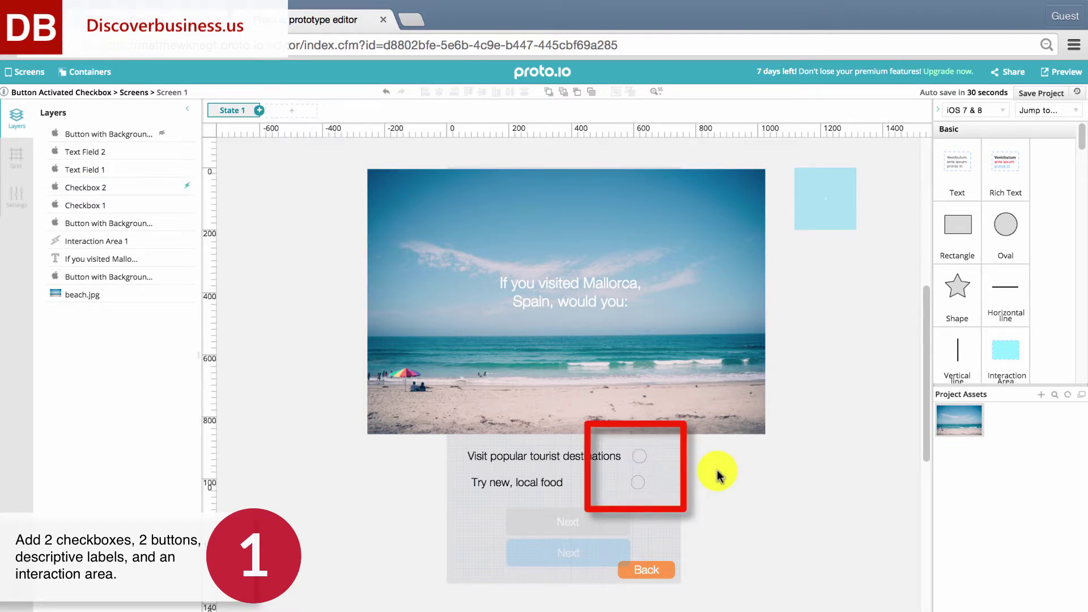
pyautogui.click(557, 515)
pyautogui.click(558, 553)
pyautogui.click(720, 526)
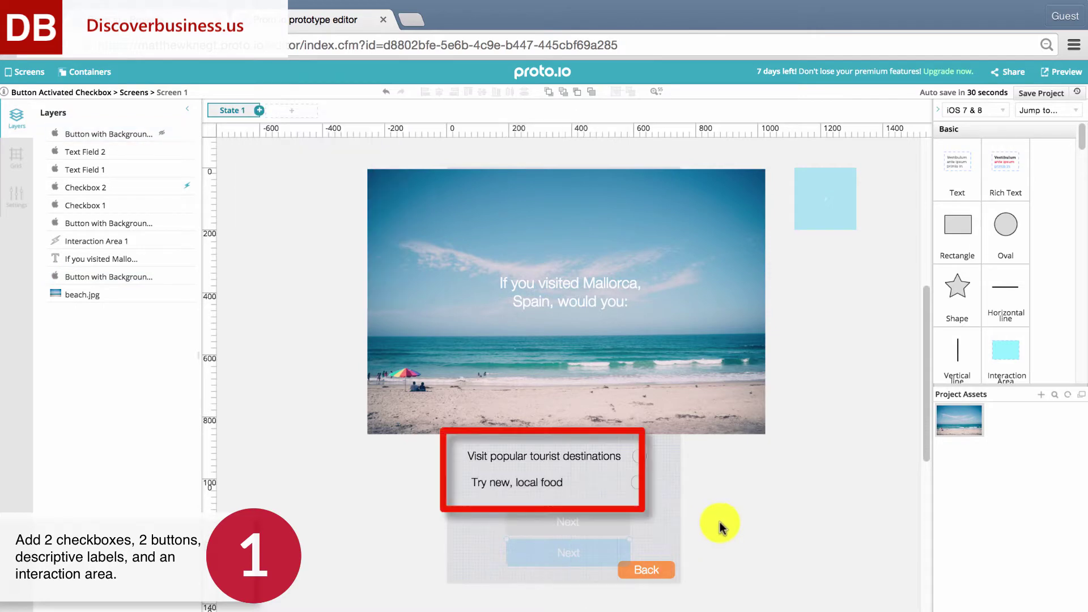
pyautogui.click(578, 454)
pyautogui.click(540, 480)
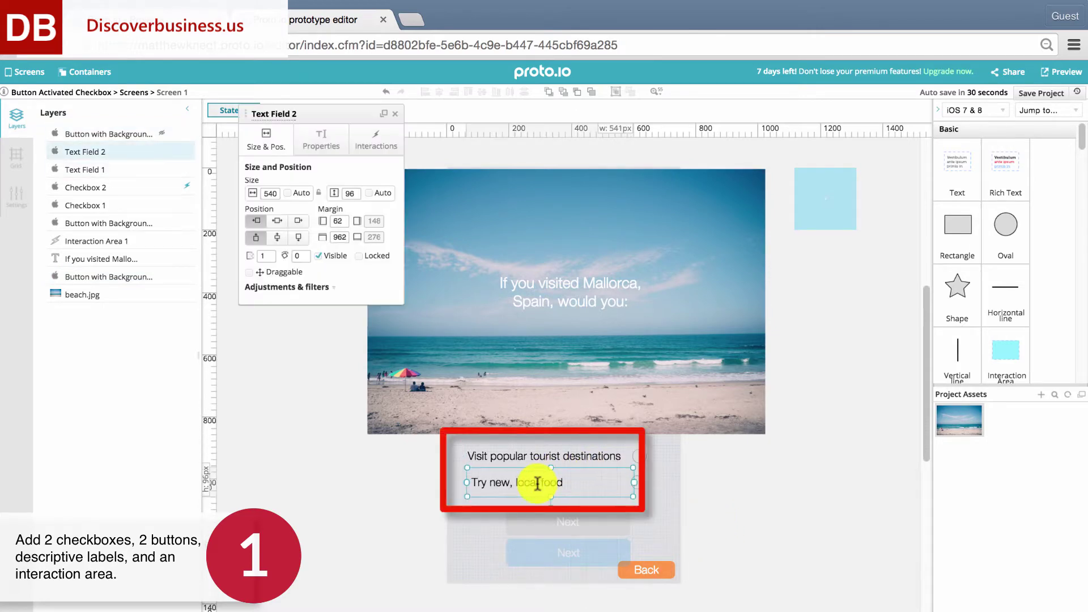
pyautogui.click(754, 504)
pyautogui.click(821, 218)
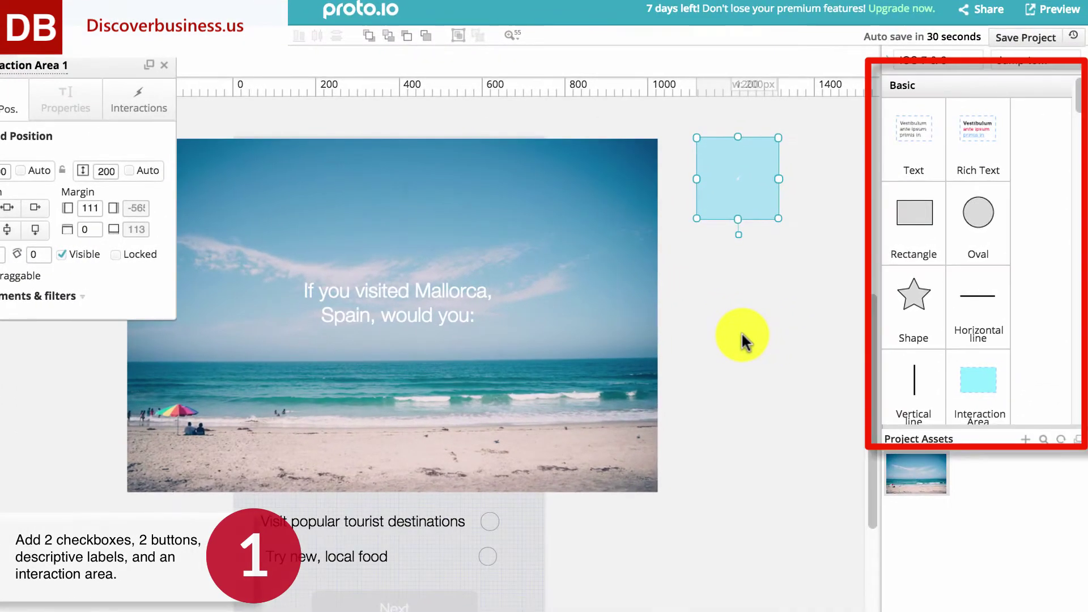
pyautogui.click(828, 315)
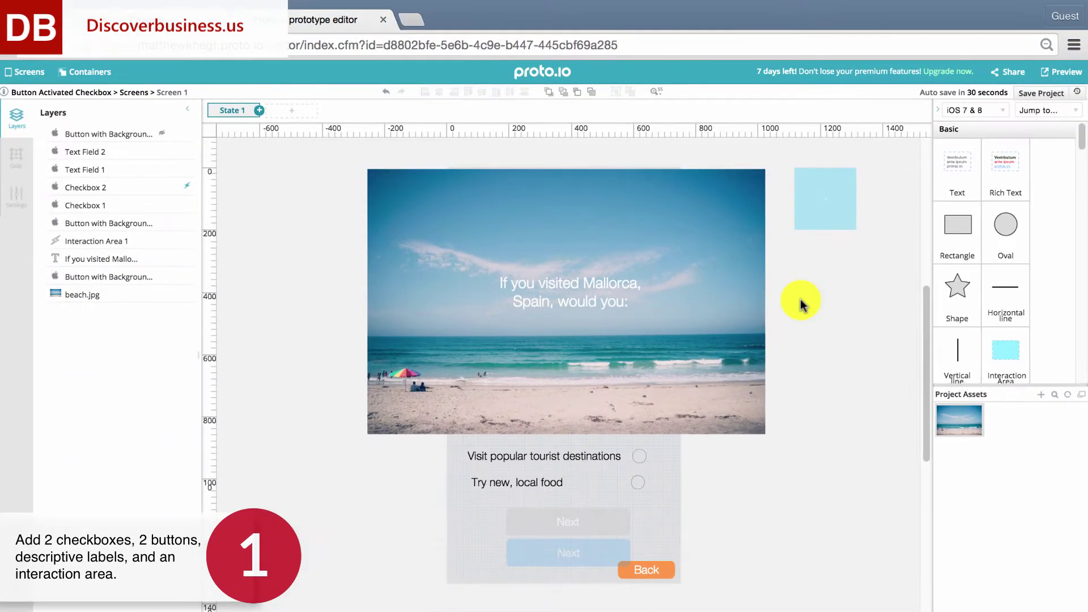
# Review the first checkbox's style and behaviour properties, then close them
pyautogui.click(642, 460)
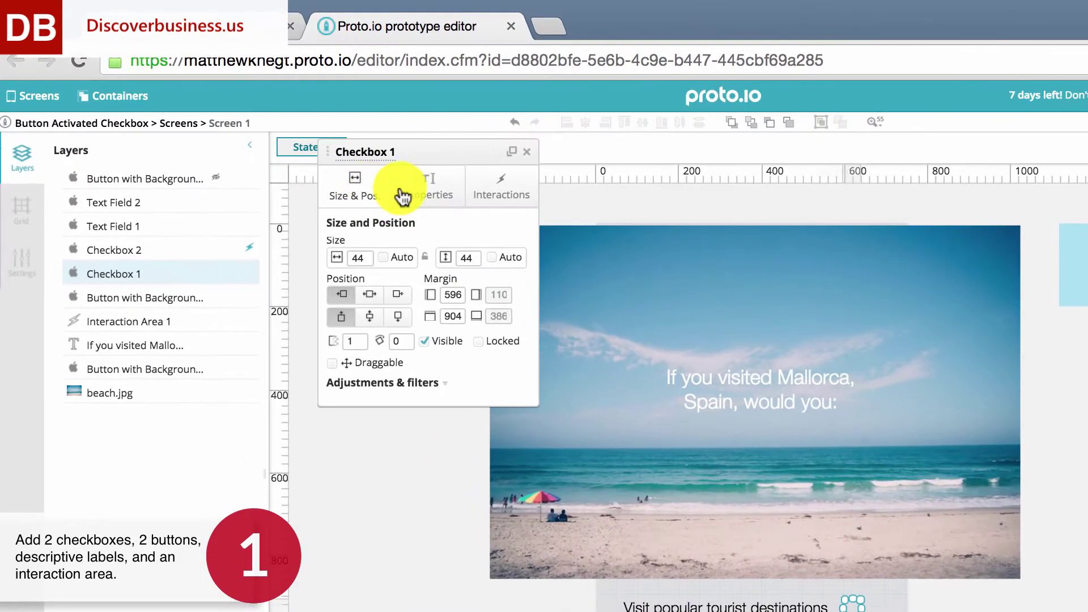
pyautogui.click(404, 196)
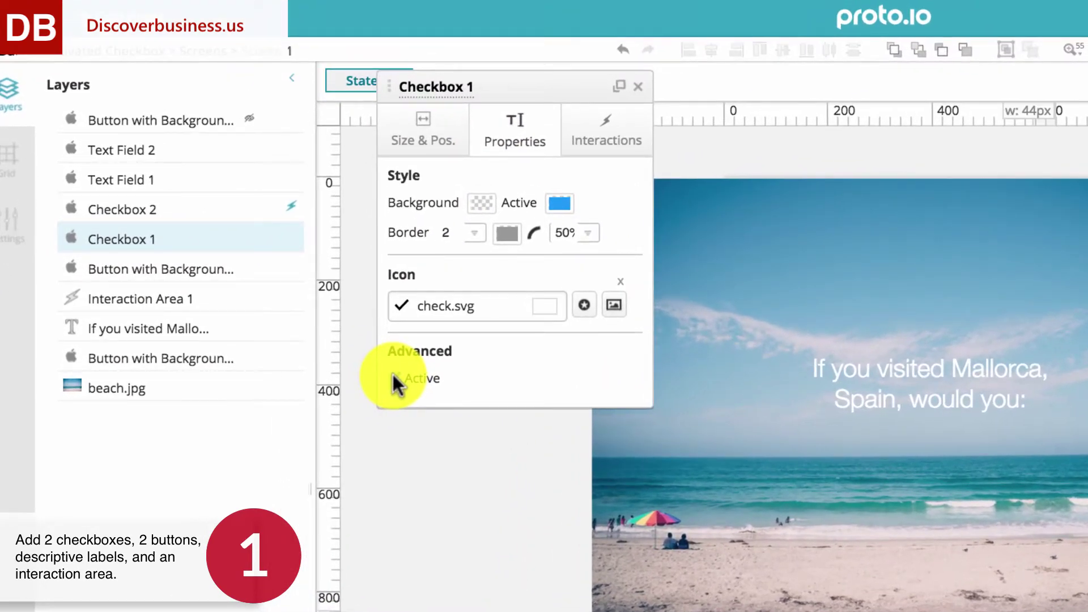
pyautogui.click(638, 86)
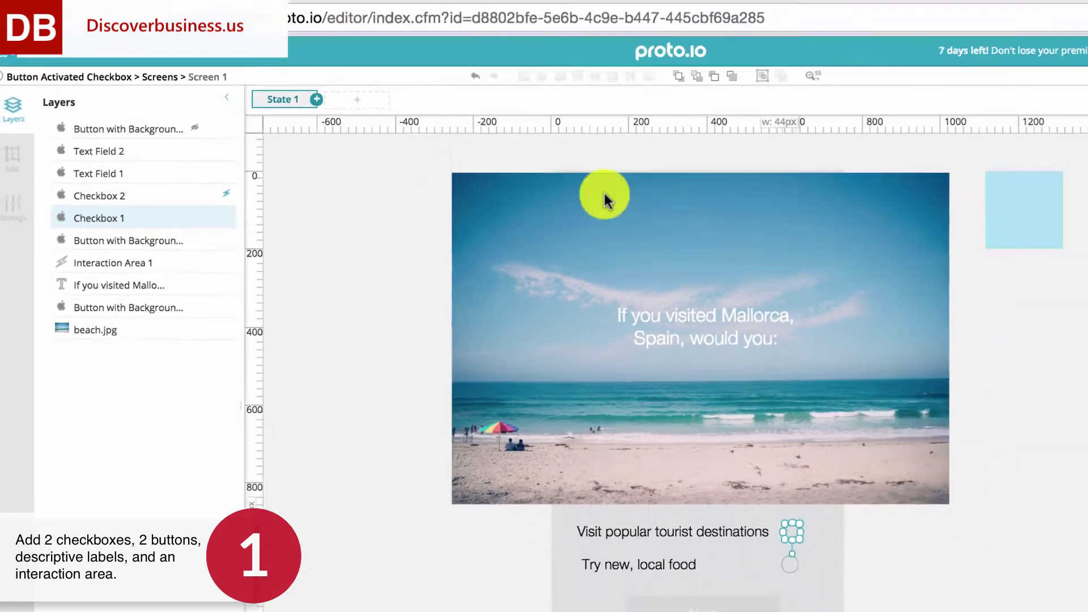
pyautogui.click(816, 506)
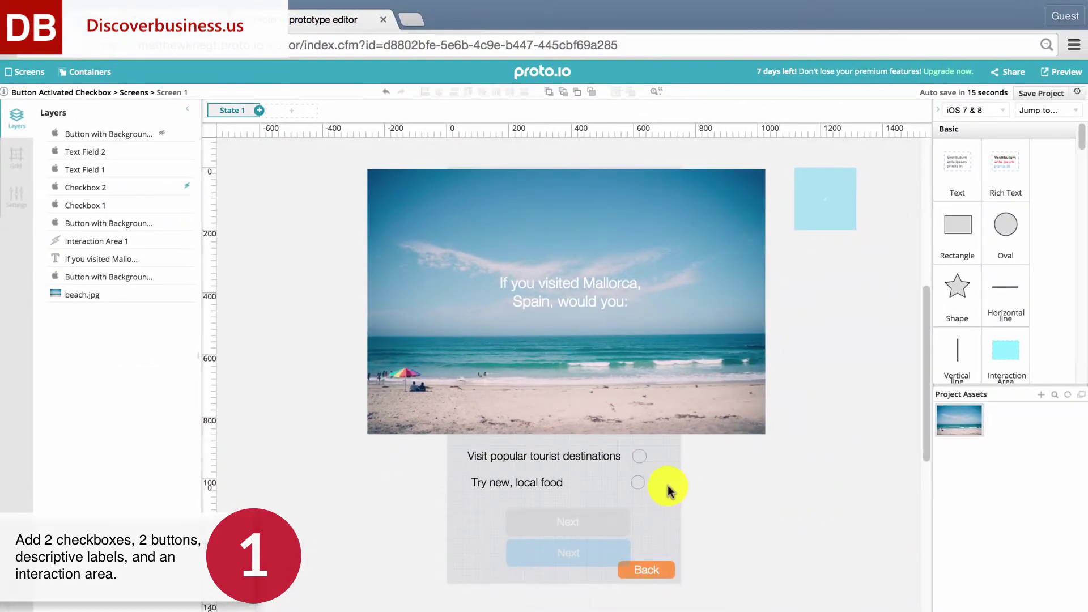
# Tick Visible for the blue Next button and drag it up onto the grey Next button
pyautogui.click(554, 561)
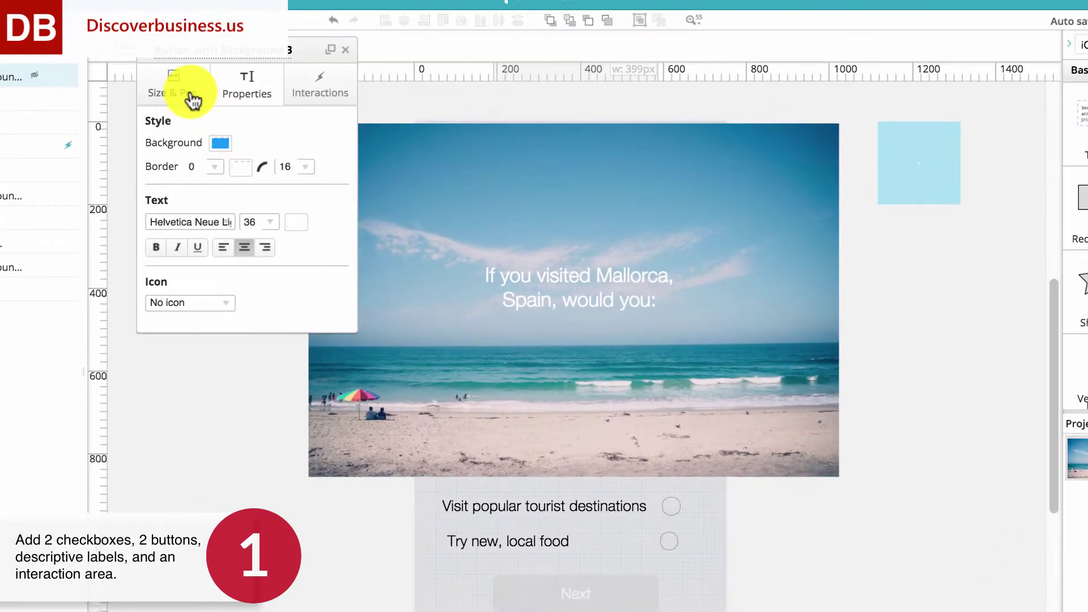
pyautogui.click(266, 139)
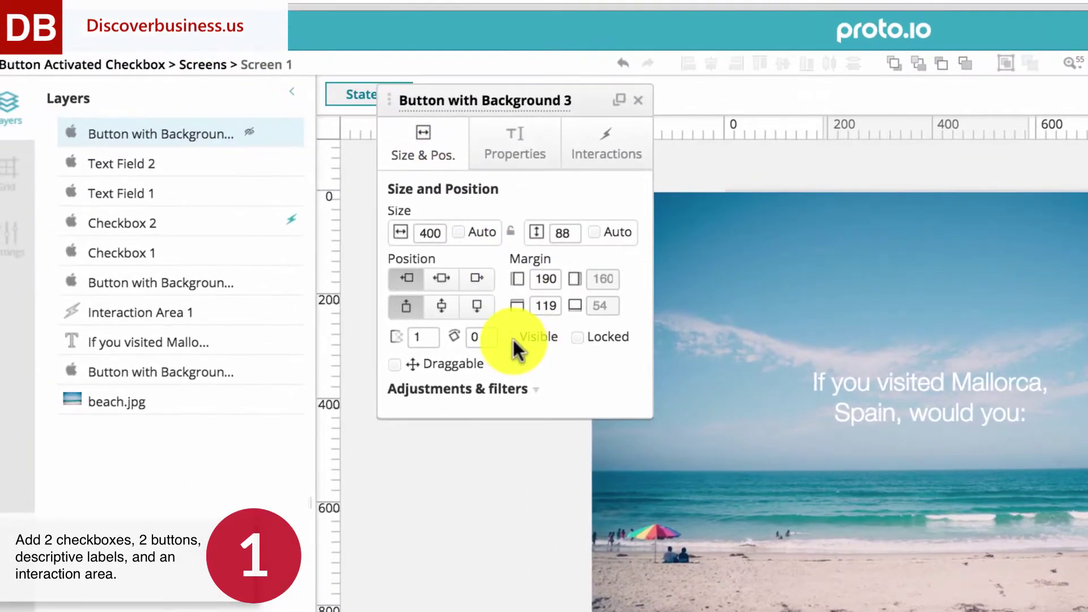
pyautogui.click(511, 338)
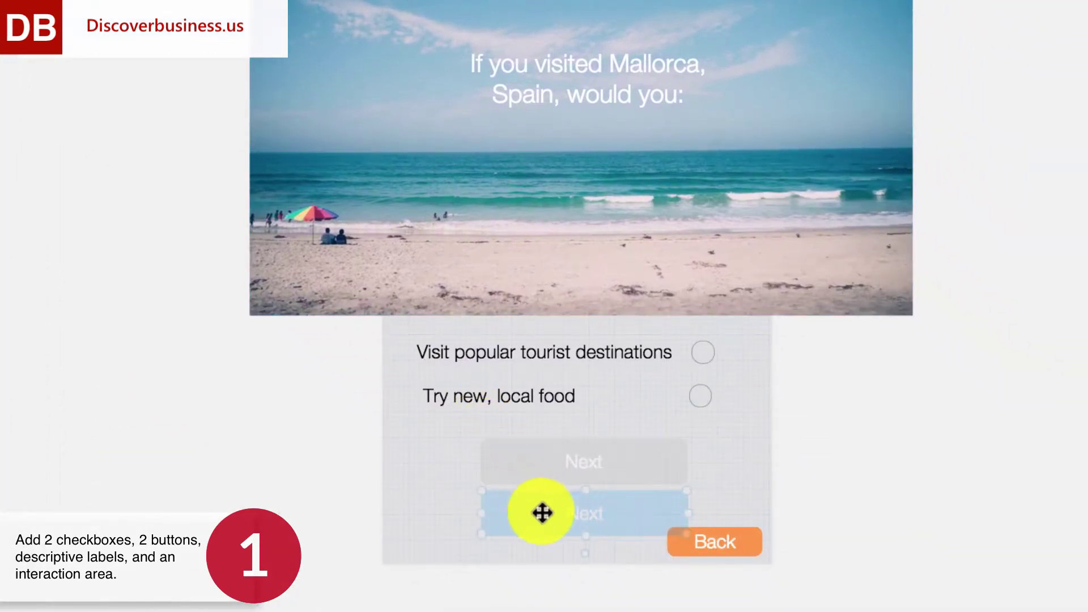
pyautogui.moveTo(539, 510); pyautogui.dragTo(539, 459)
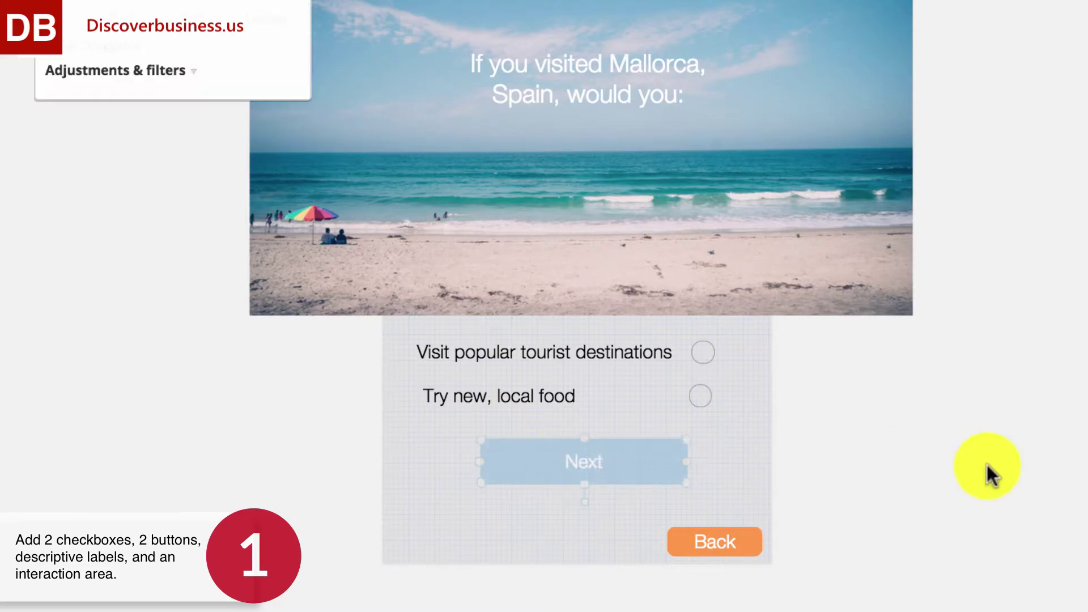
pyautogui.click(986, 462)
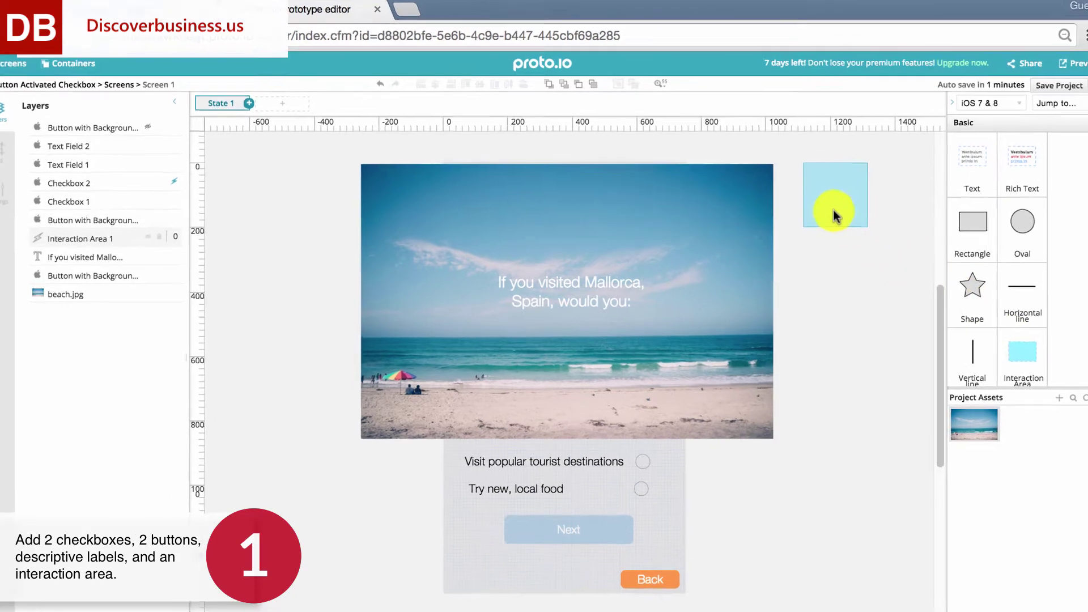
# Slightly adjust the interaction area beside the image, then deselect it
pyautogui.click(833, 209)
pyautogui.moveTo(834, 211); pyautogui.dragTo(836, 215)
pyautogui.moveTo(919, 189); pyautogui.dragTo(918, 190)
pyautogui.click(903, 315)
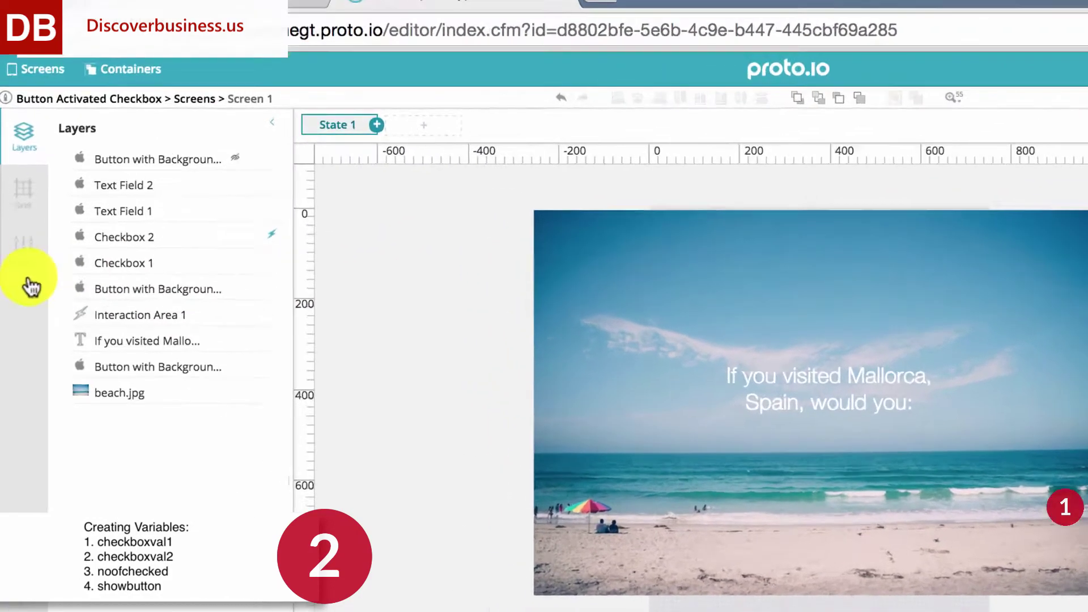
# Add a variable named checkboxval1 in the Variables manager, set to Numeric with Evaluate ticked
pyautogui.click(28, 255)
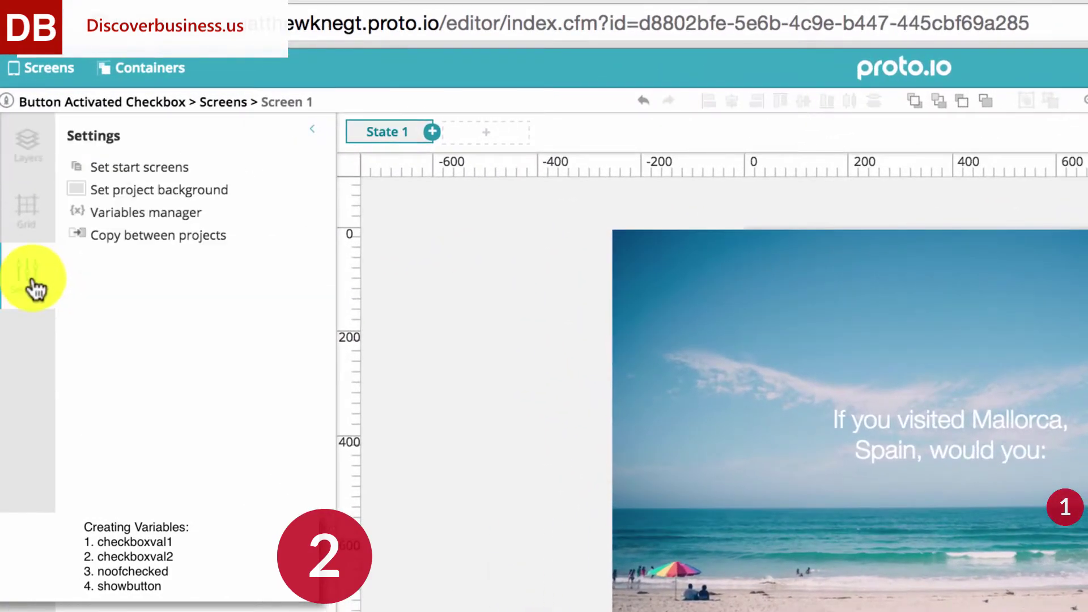
pyautogui.click(125, 213)
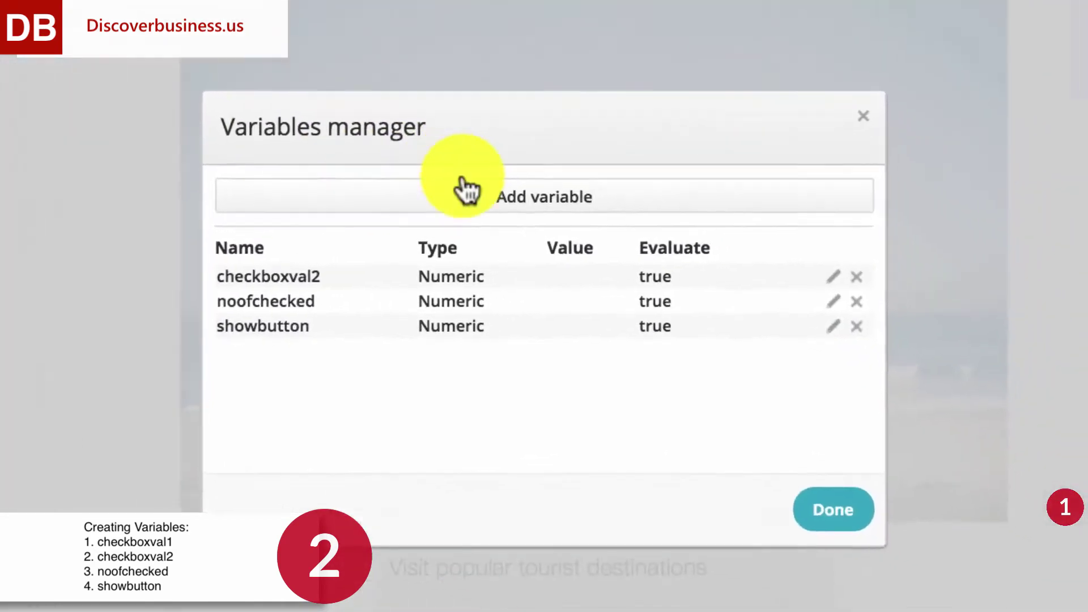
pyautogui.click(484, 199)
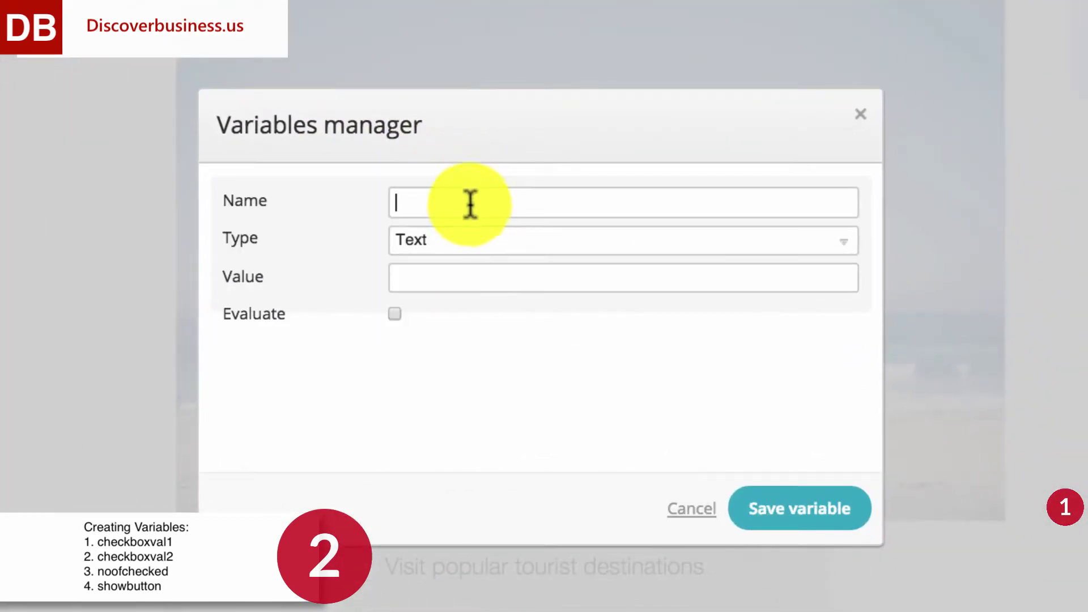
pyautogui.write('c')
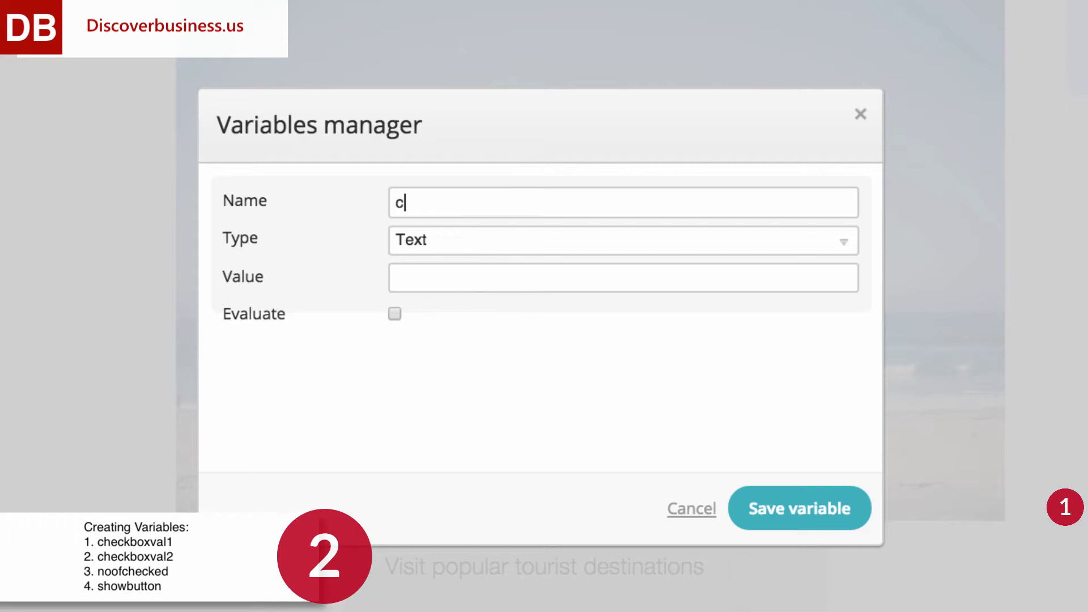
pyautogui.write('heckval1')
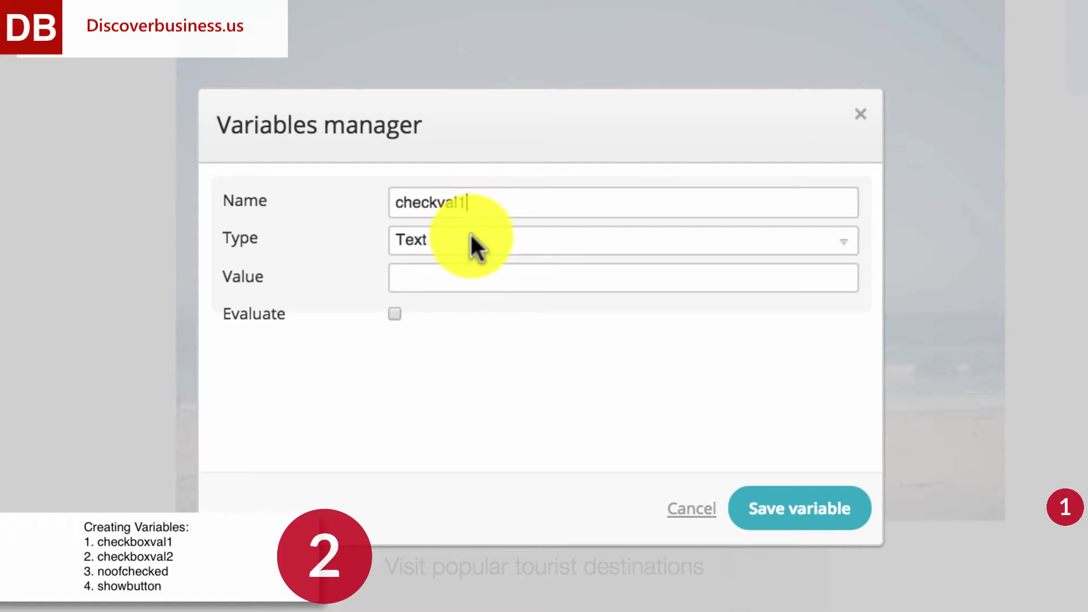
pyautogui.click(437, 202)
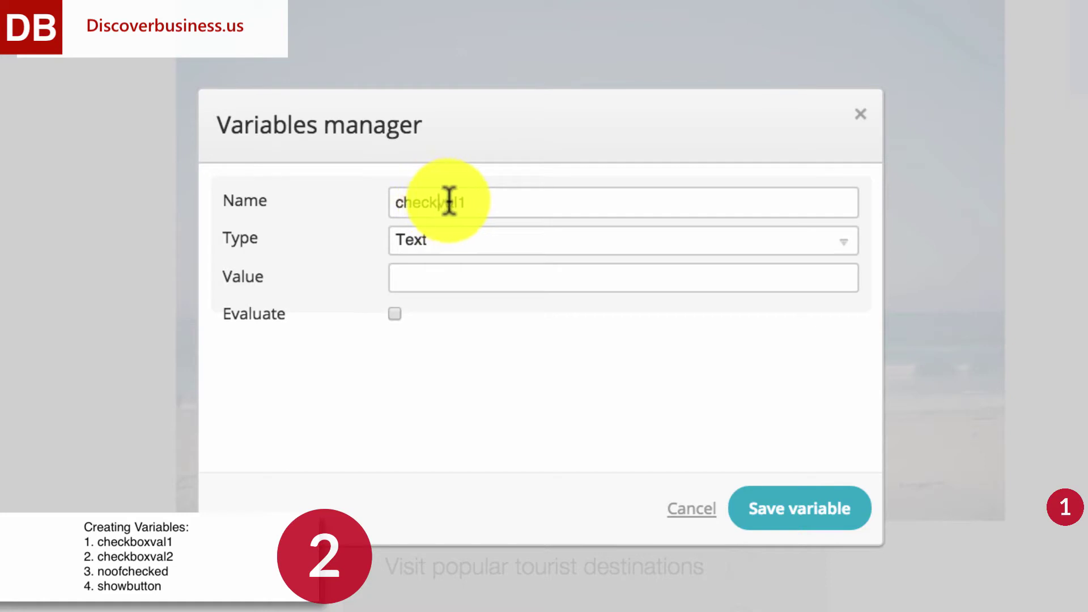
pyautogui.write('box')
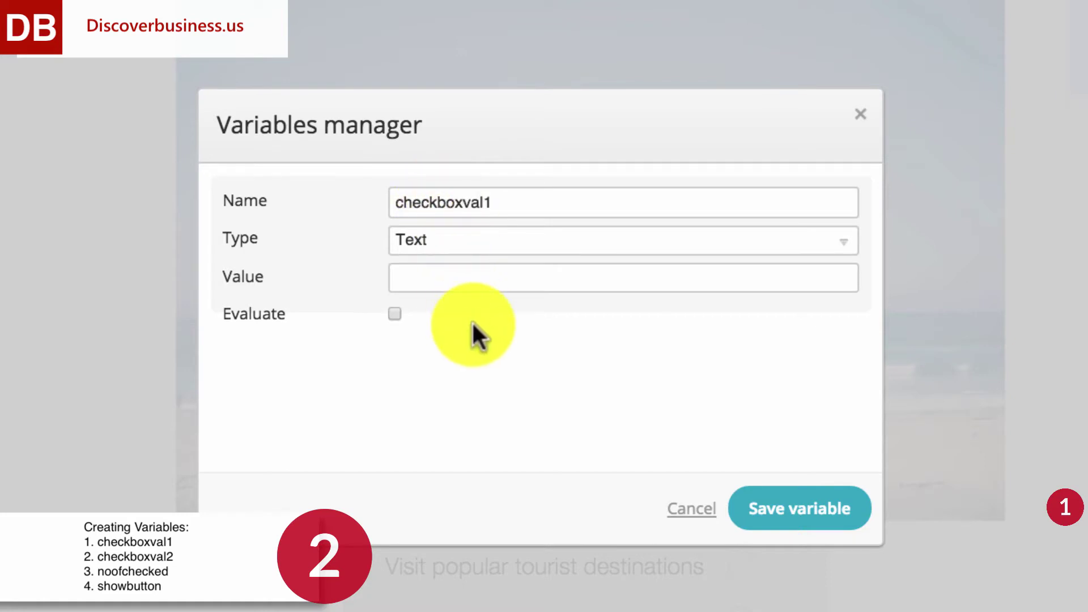
pyautogui.click(471, 239)
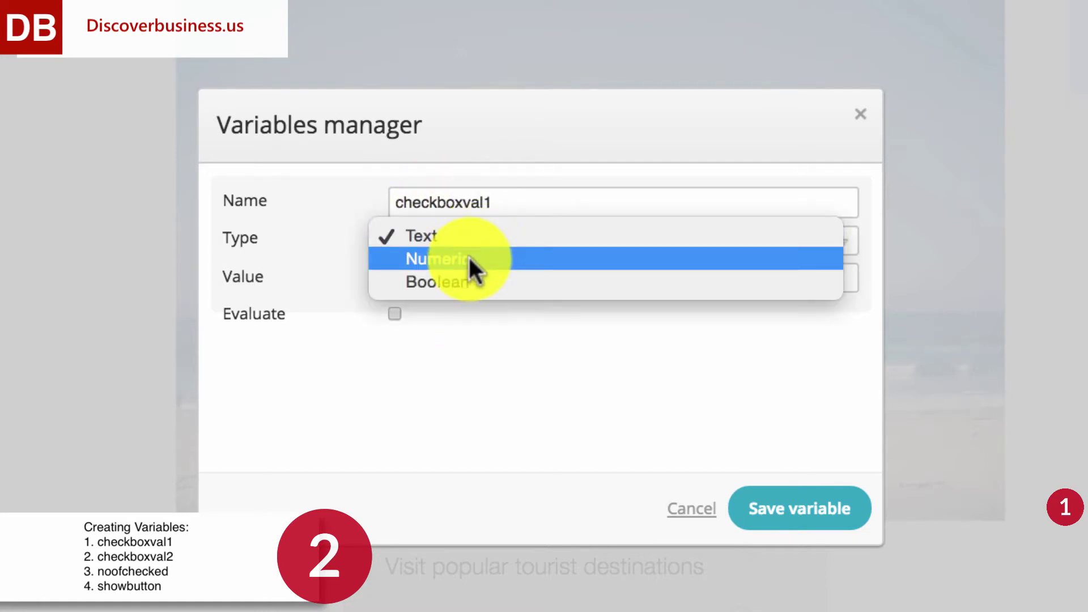
pyautogui.click(468, 259)
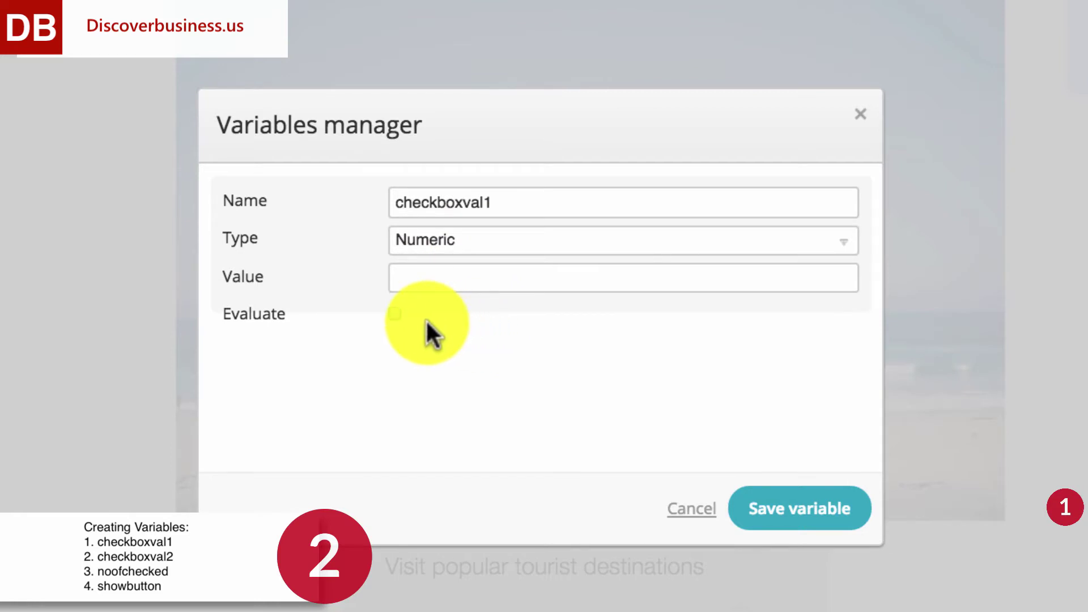
pyautogui.click(394, 313)
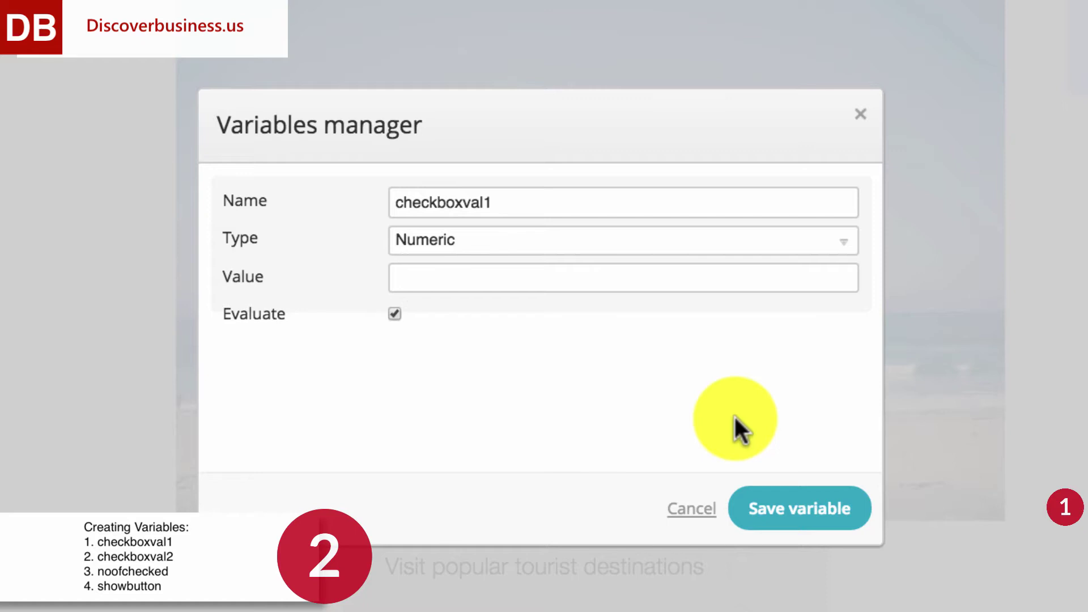
# Save the checkboxval1 variable and close the Variables manager with Done
pyautogui.click(799, 508)
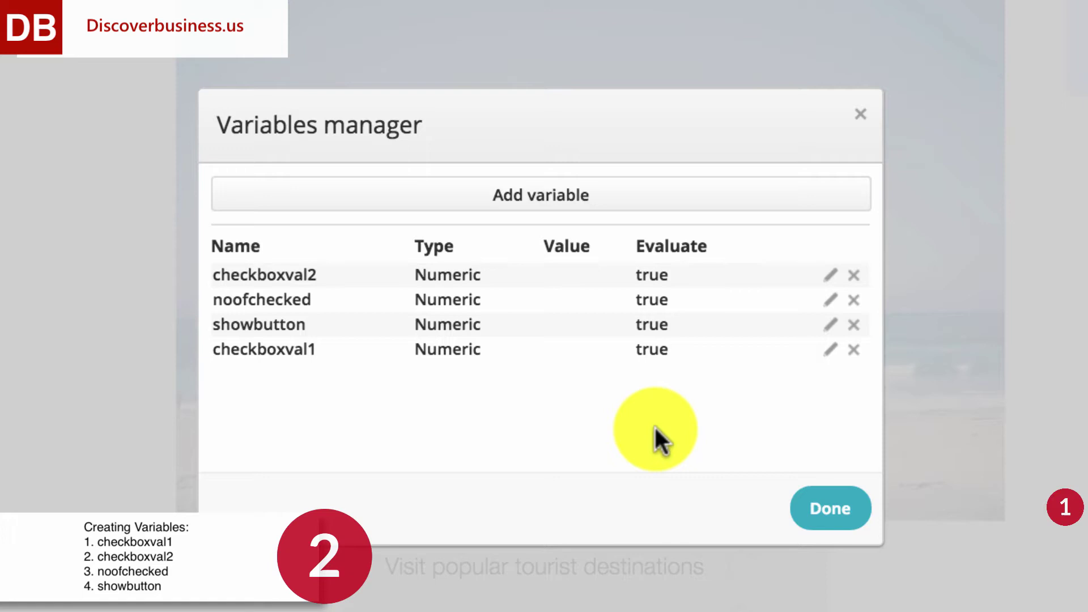
pyautogui.click(831, 509)
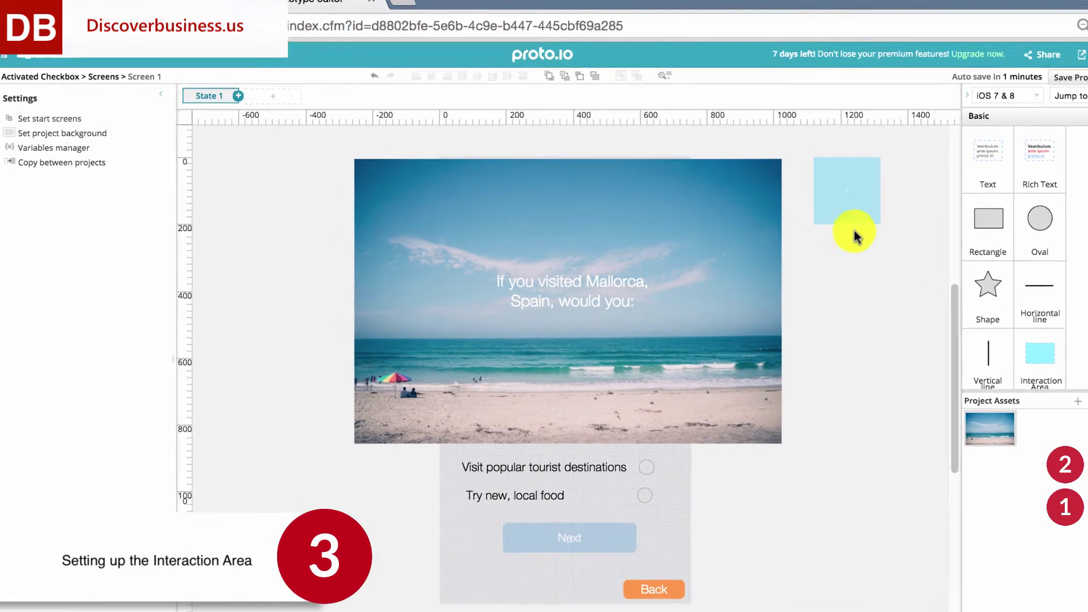
# Add a Tap-triggered interaction to the interaction area beside the image
pyautogui.click(827, 199)
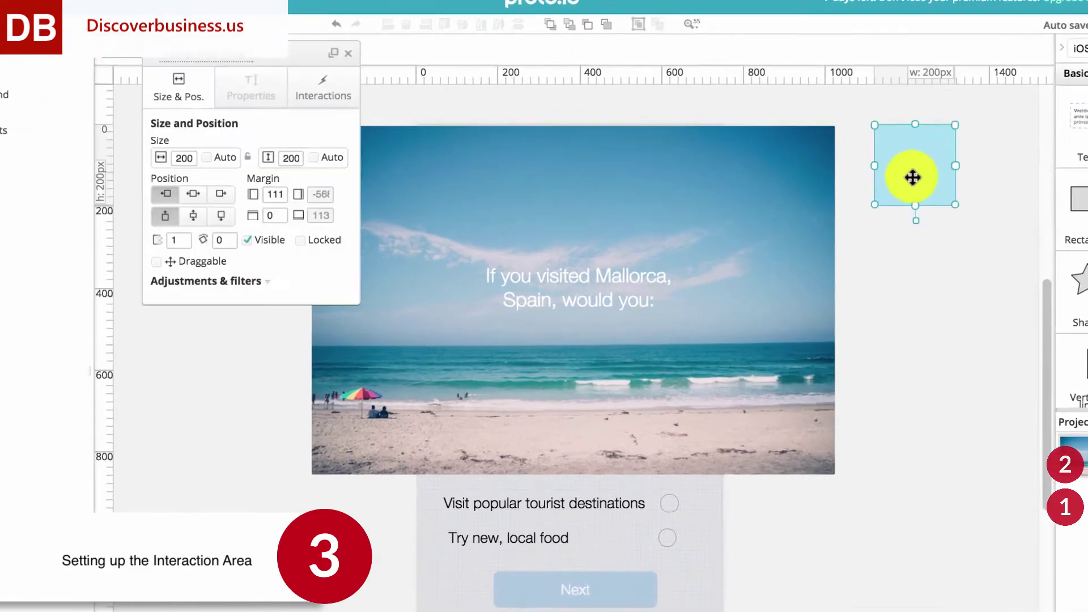
pyautogui.click(320, 94)
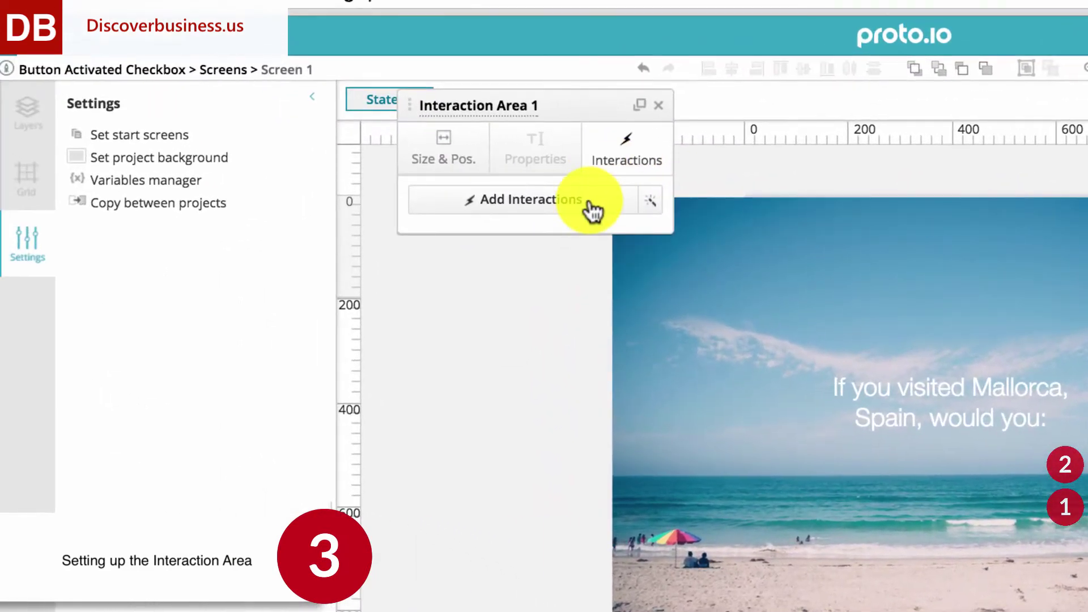
pyautogui.click(593, 212)
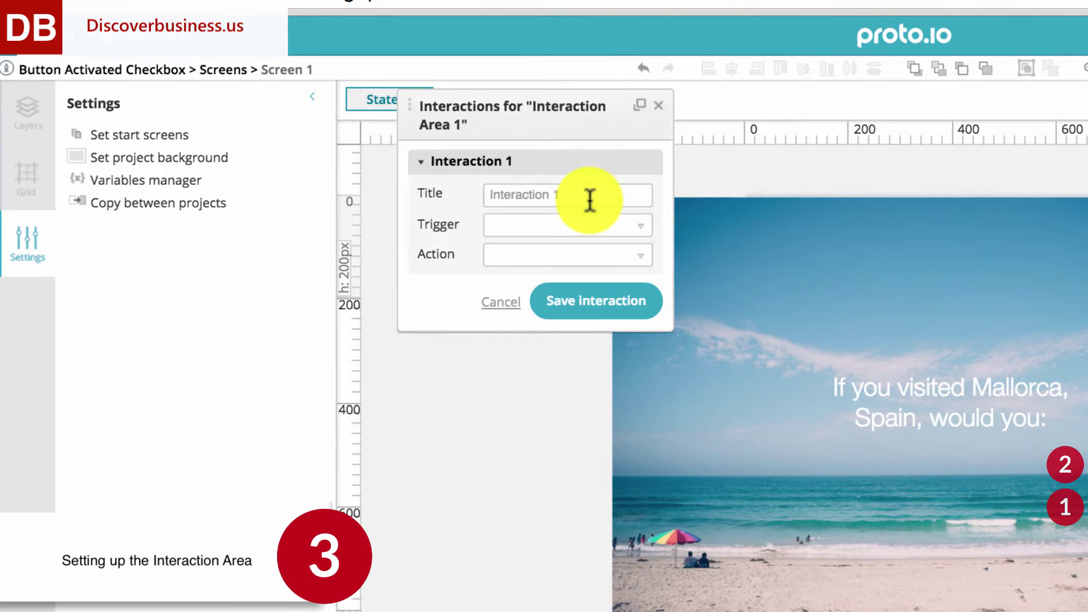
pyautogui.click(573, 223)
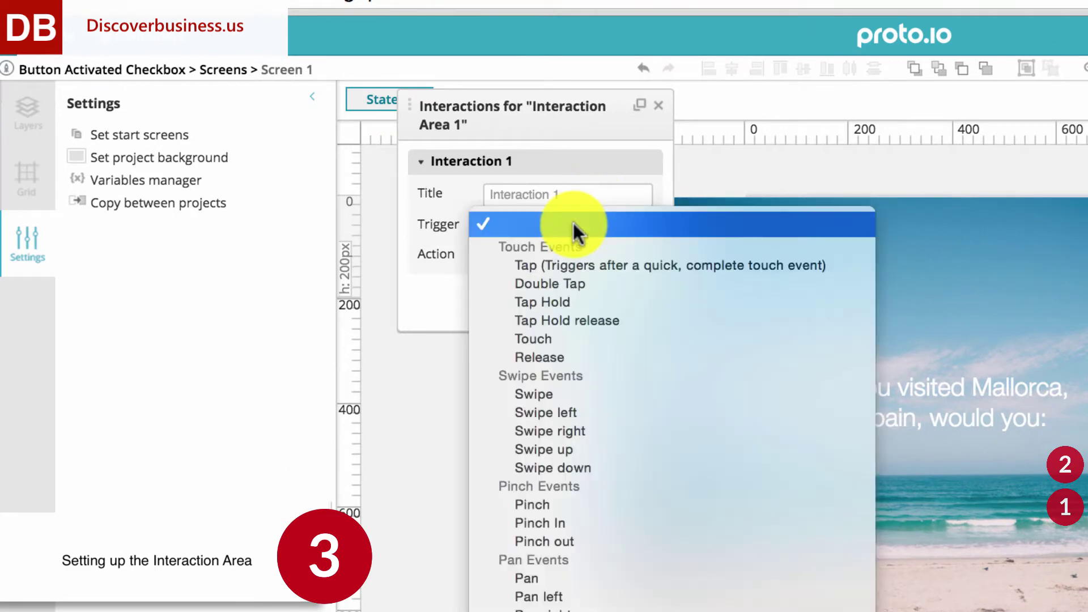
pyautogui.click(573, 265)
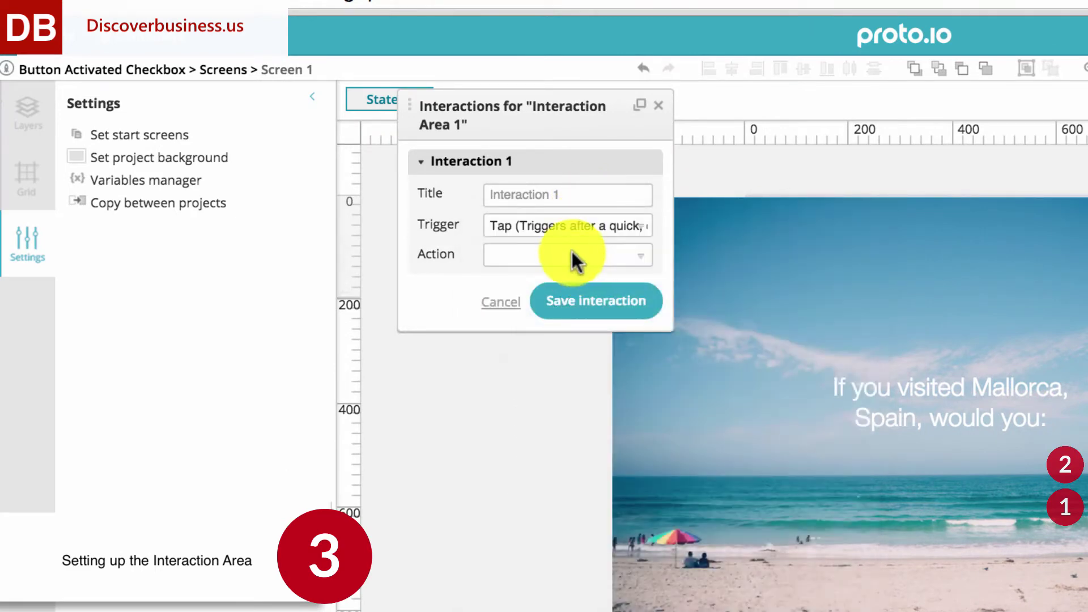
# Set the interaction's action to Set variable noofchecked with a Custom value
pyautogui.click(573, 252)
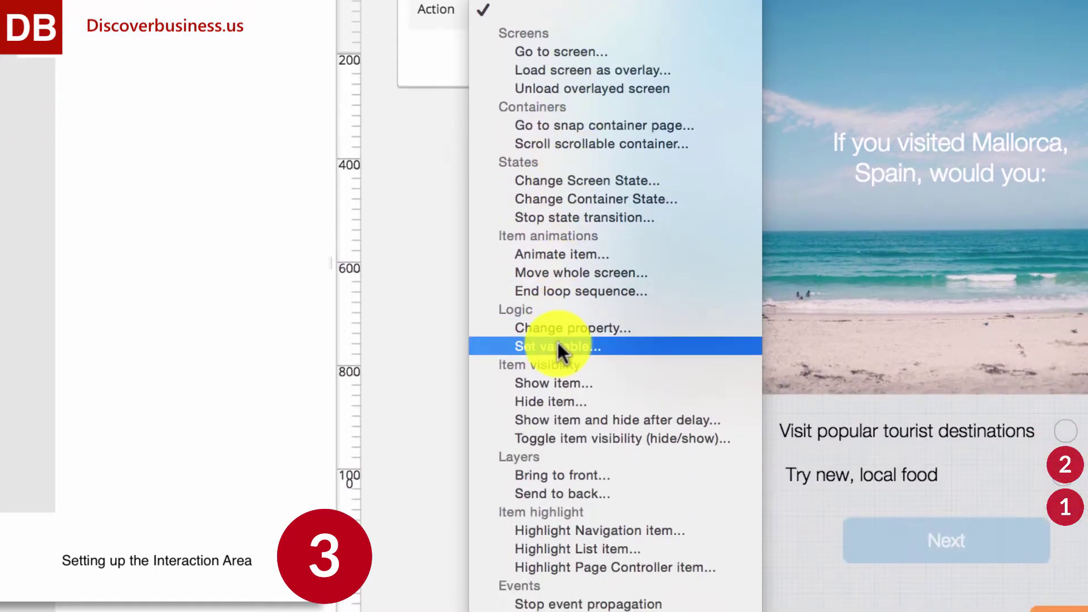
pyautogui.click(558, 424)
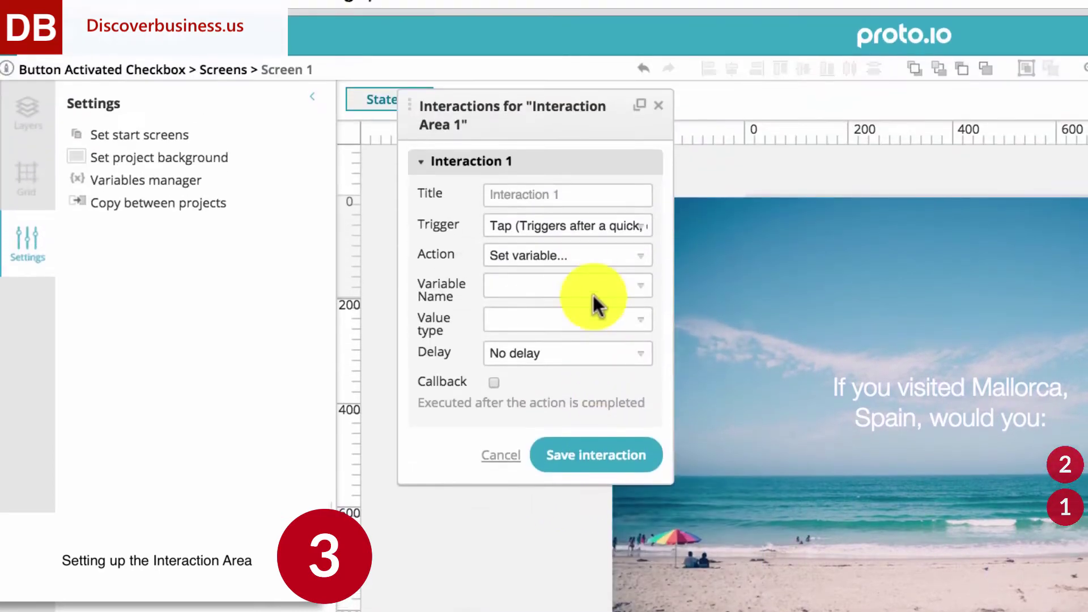
pyautogui.click(590, 284)
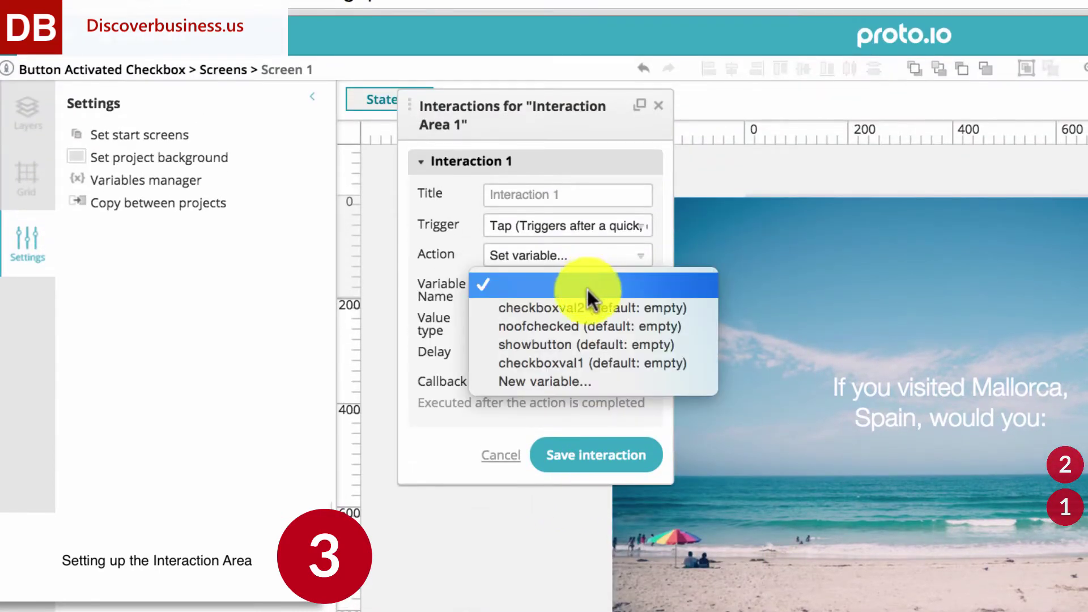
pyautogui.click(587, 324)
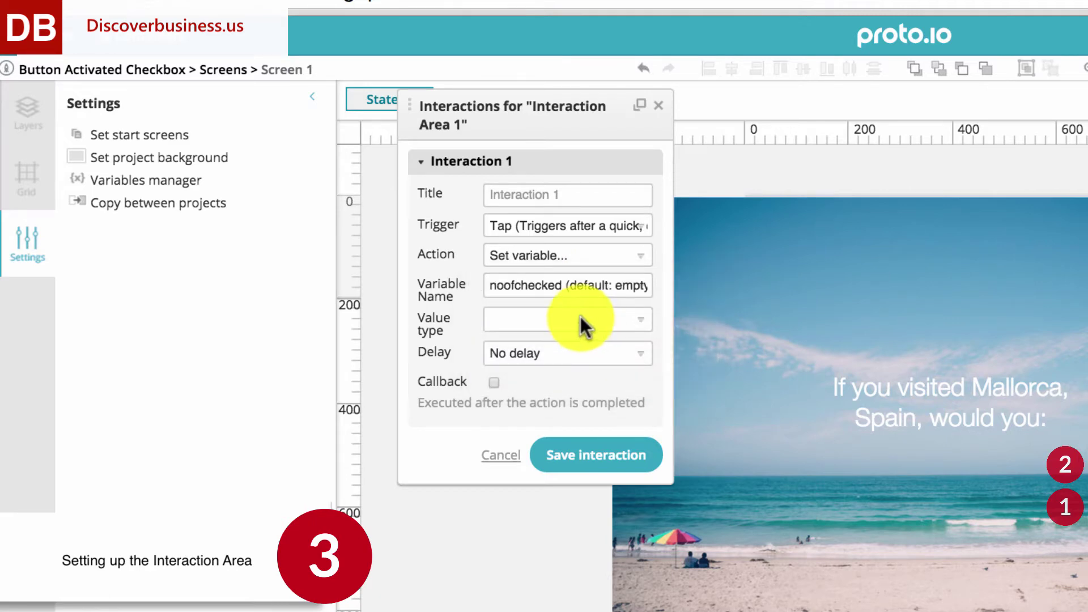
pyautogui.click(580, 318)
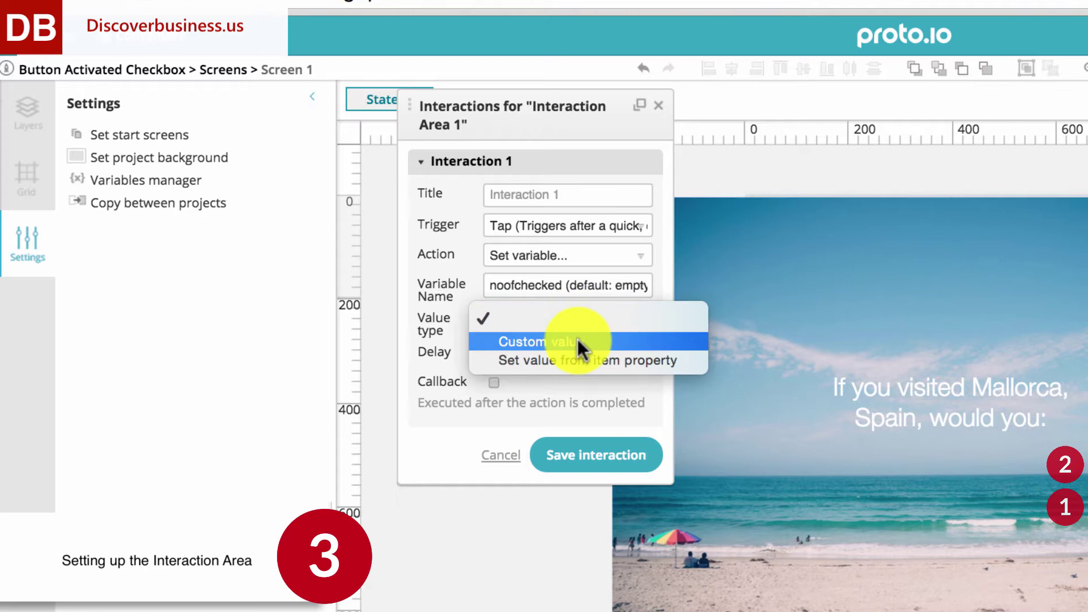
pyautogui.click(577, 341)
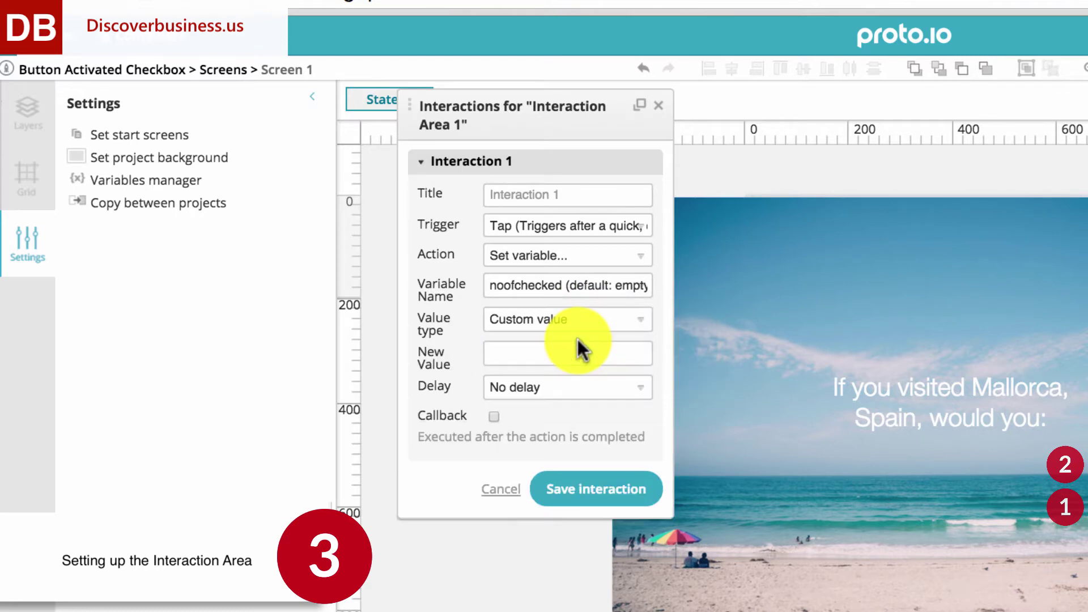
pyautogui.click(578, 348)
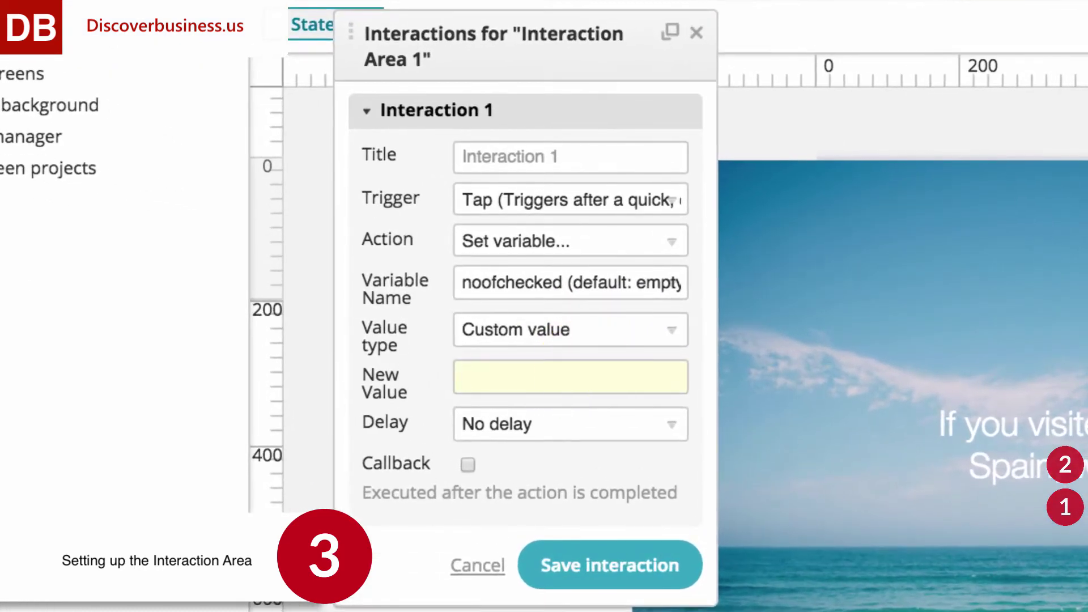
# Enter {checkboxval1}+{checkboxval2} as noofchecked's new value using the variable suggestions
pyautogui.write('{')
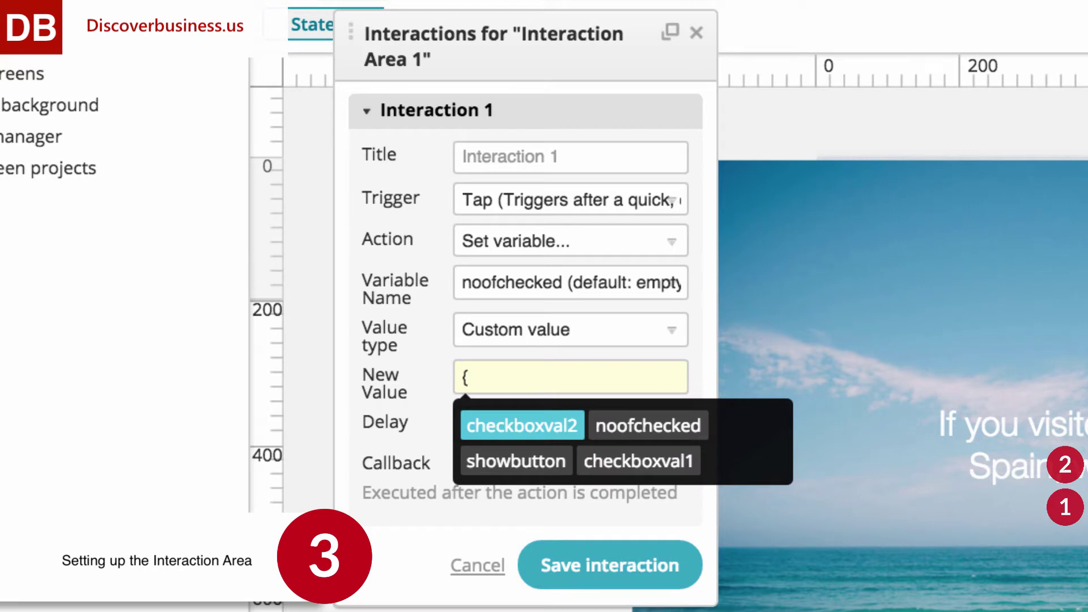
pyautogui.press('Down')
pyautogui.press('Down')
pyautogui.press('Down')
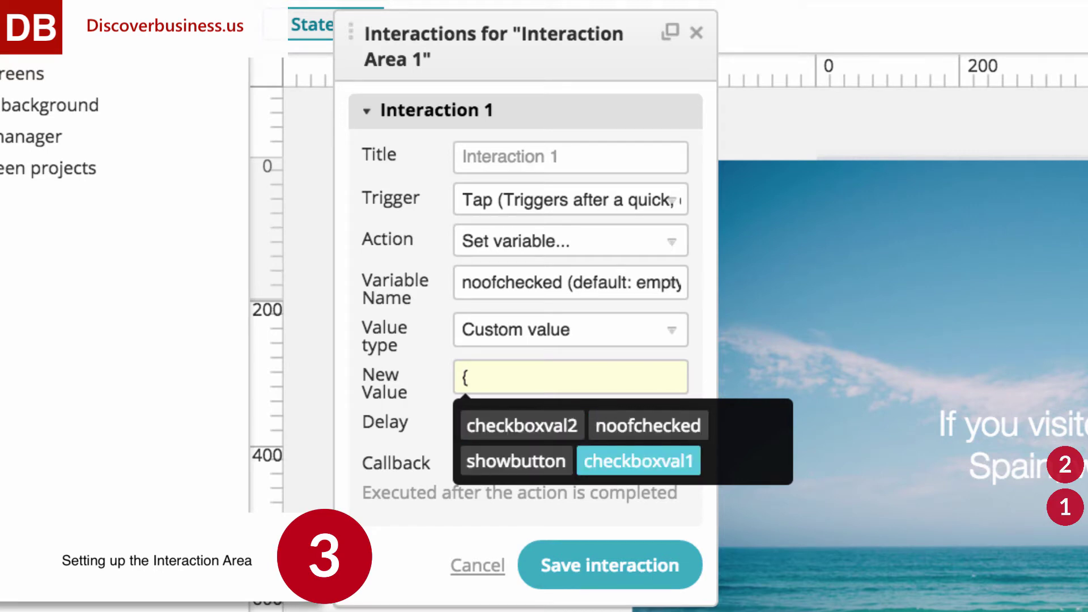
pyautogui.press('Return')
pyautogui.write('+')
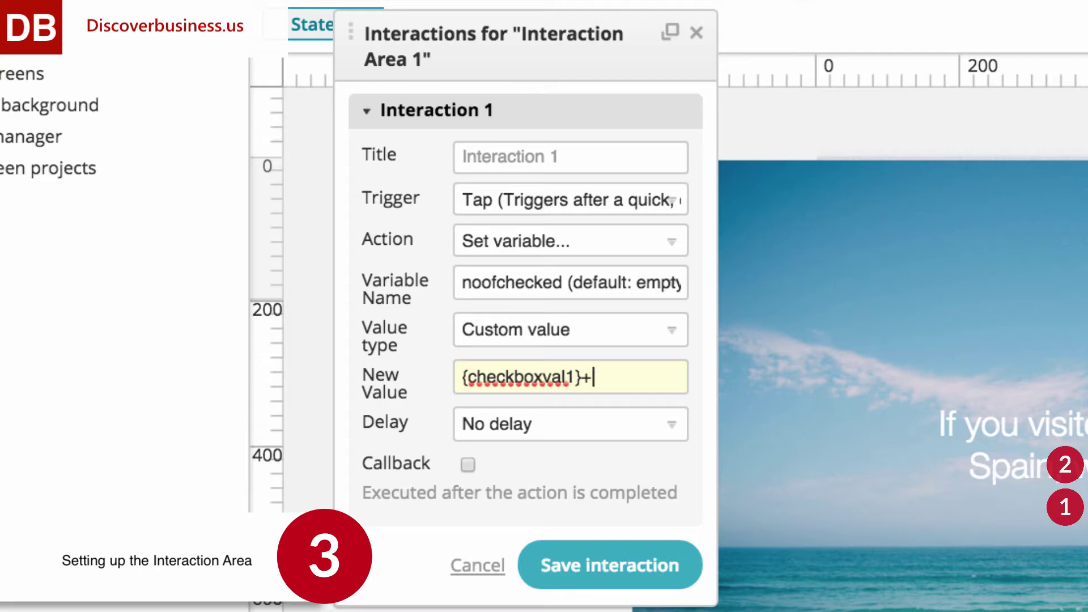
pyautogui.write('{')
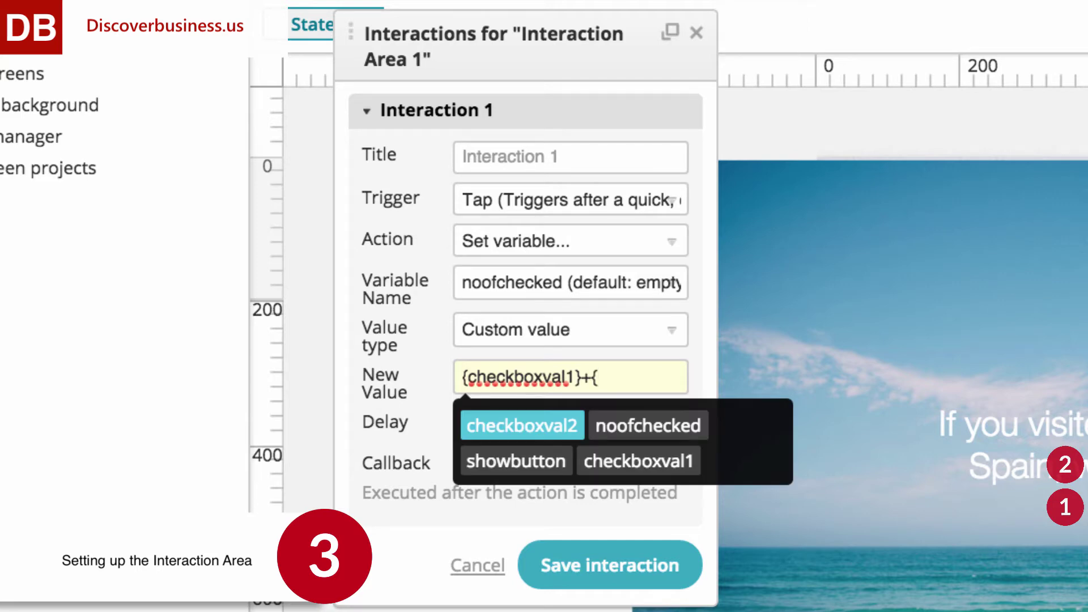
pyautogui.press('Return')
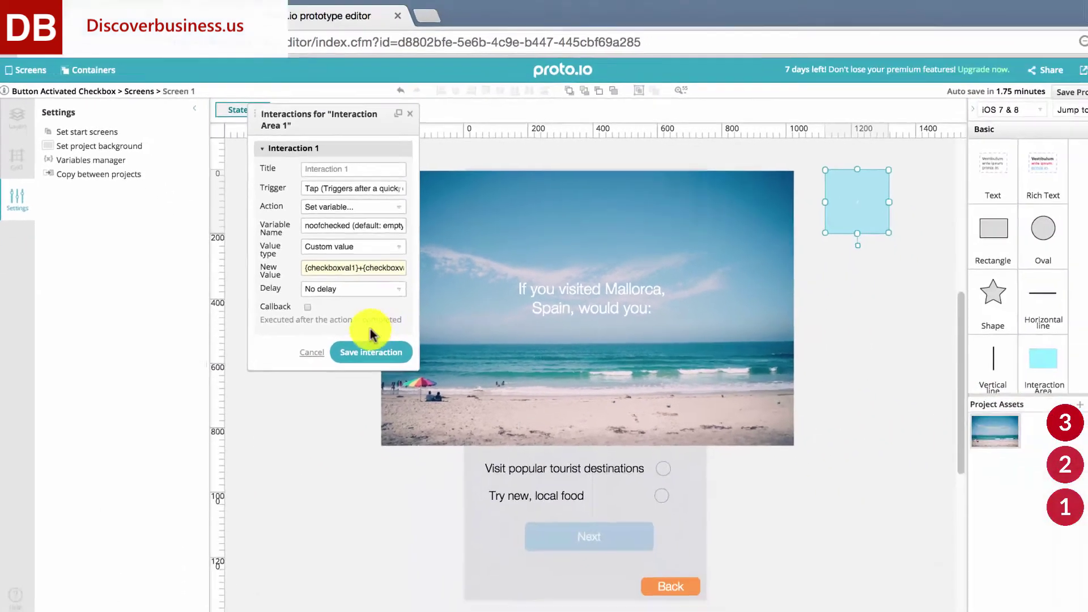
# Save the interaction area's Tap interaction and select the Visit popular tourist destinations checkbox
pyautogui.click(372, 350)
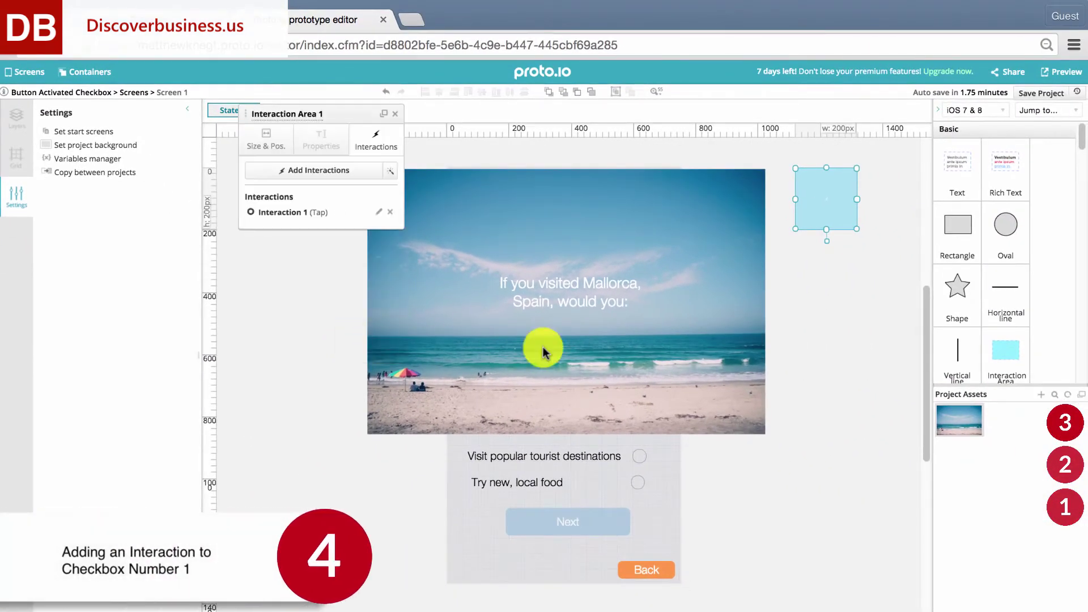
pyautogui.click(395, 113)
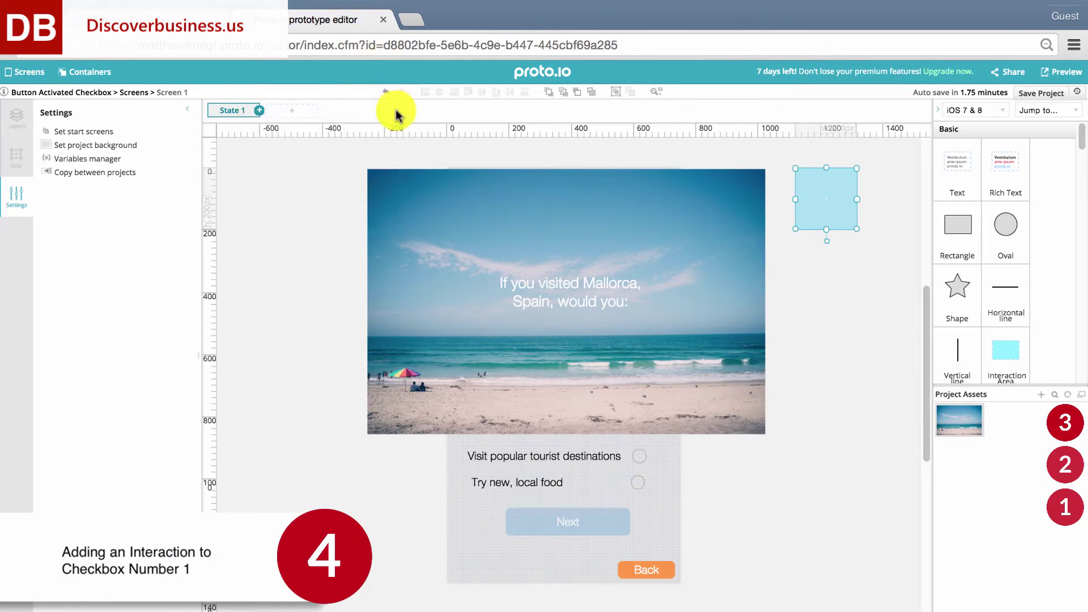
pyautogui.click(642, 461)
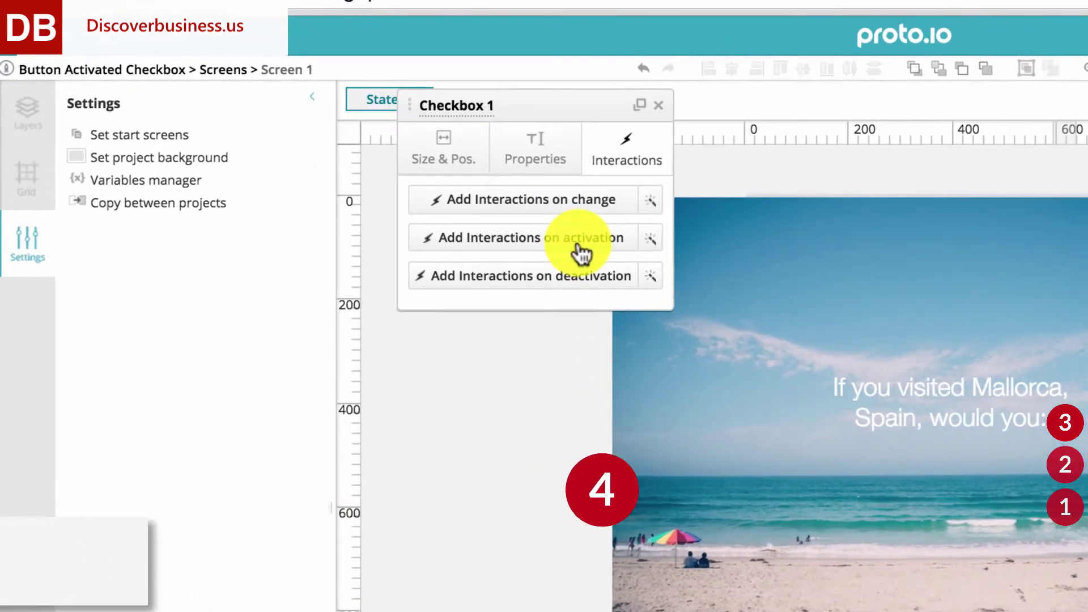
# Add a Tap interaction to Checkbox 1 with the Set variable action
pyautogui.click(580, 247)
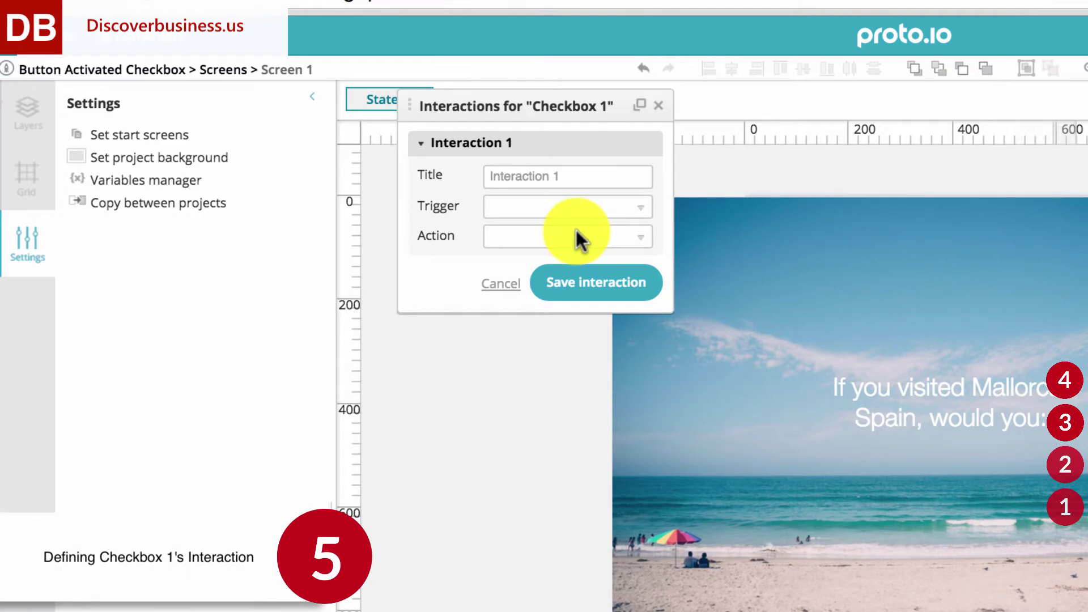
pyautogui.click(566, 204)
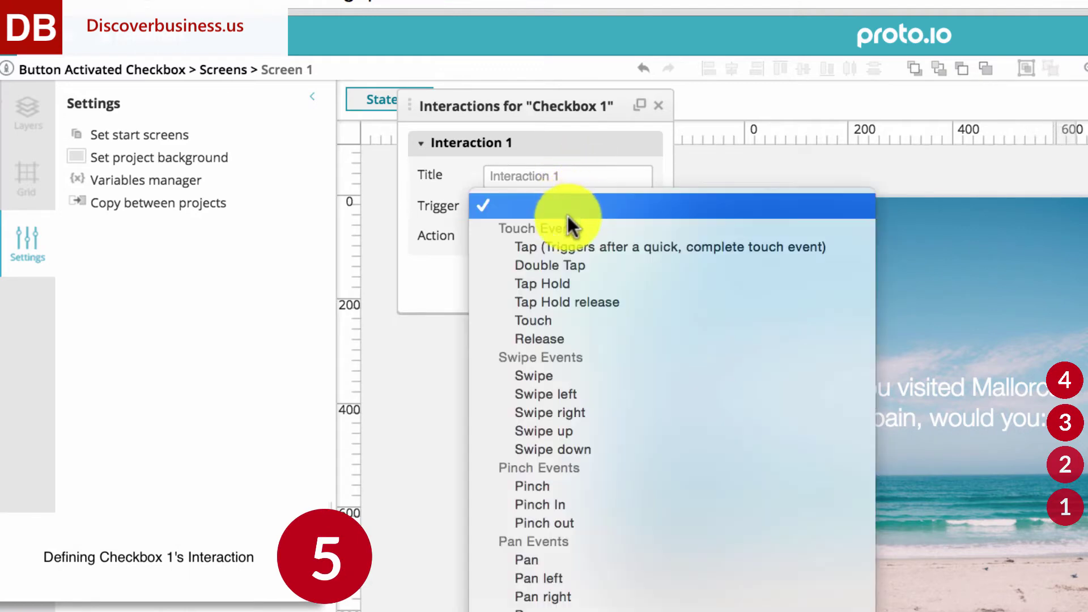
pyautogui.click(570, 241)
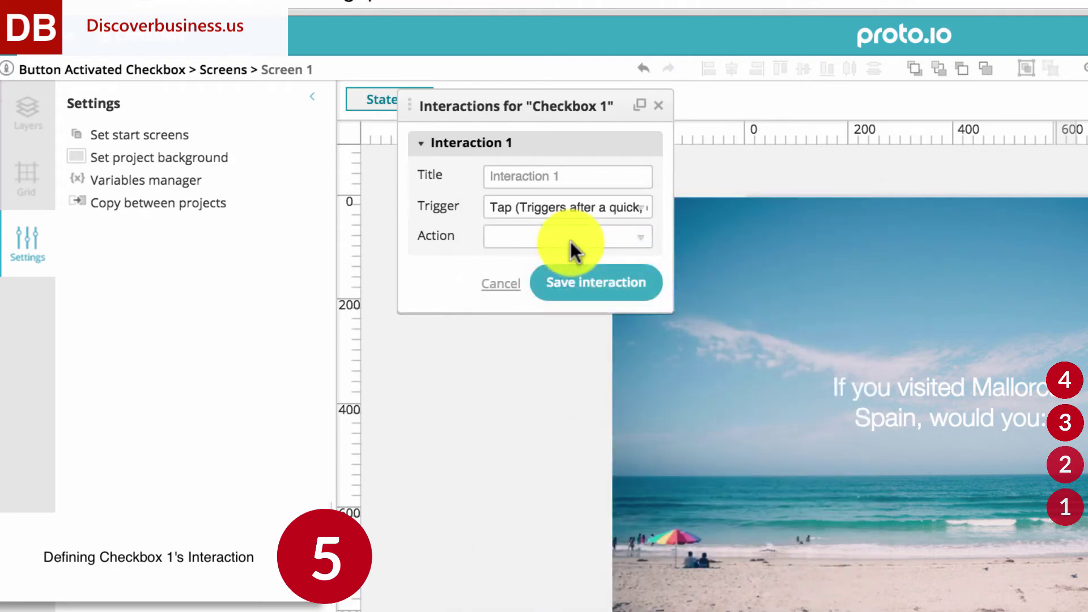
pyautogui.click(570, 241)
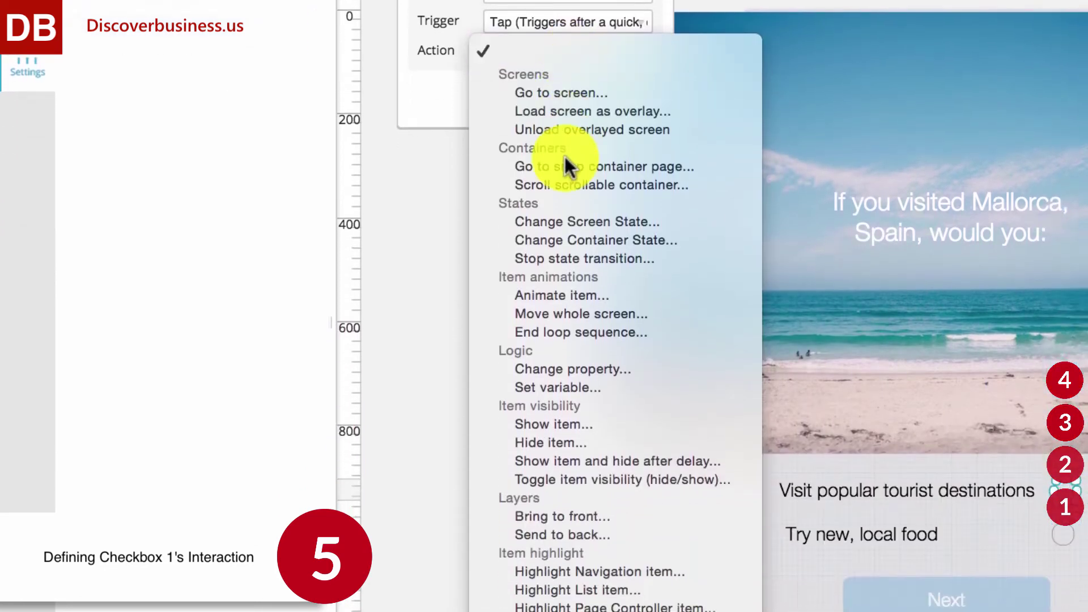
pyautogui.click(560, 387)
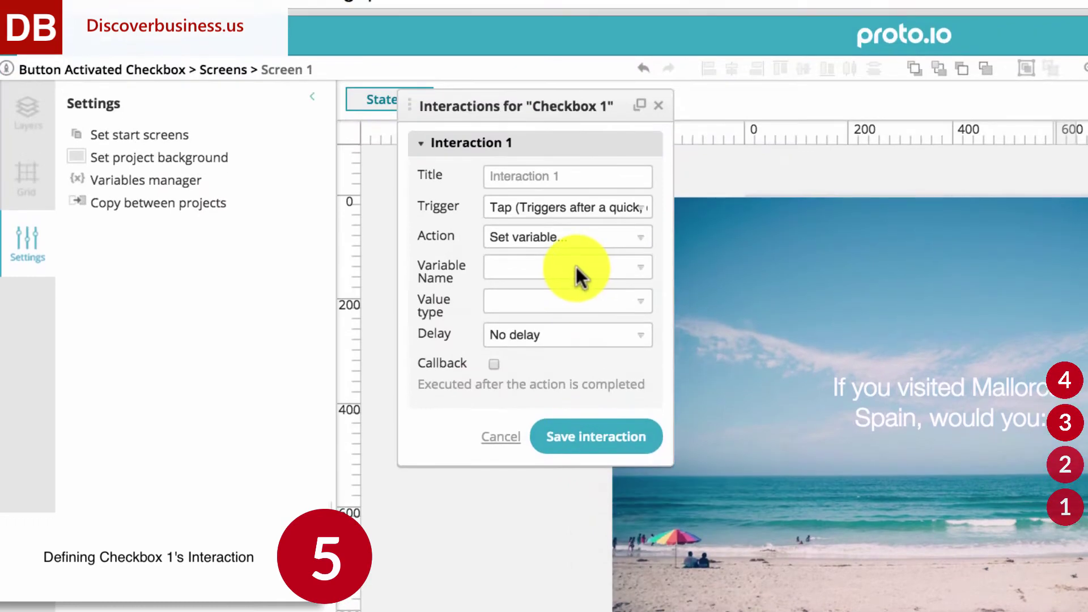
# Set variable checkboxval1 to Custom value 1
pyautogui.click(576, 267)
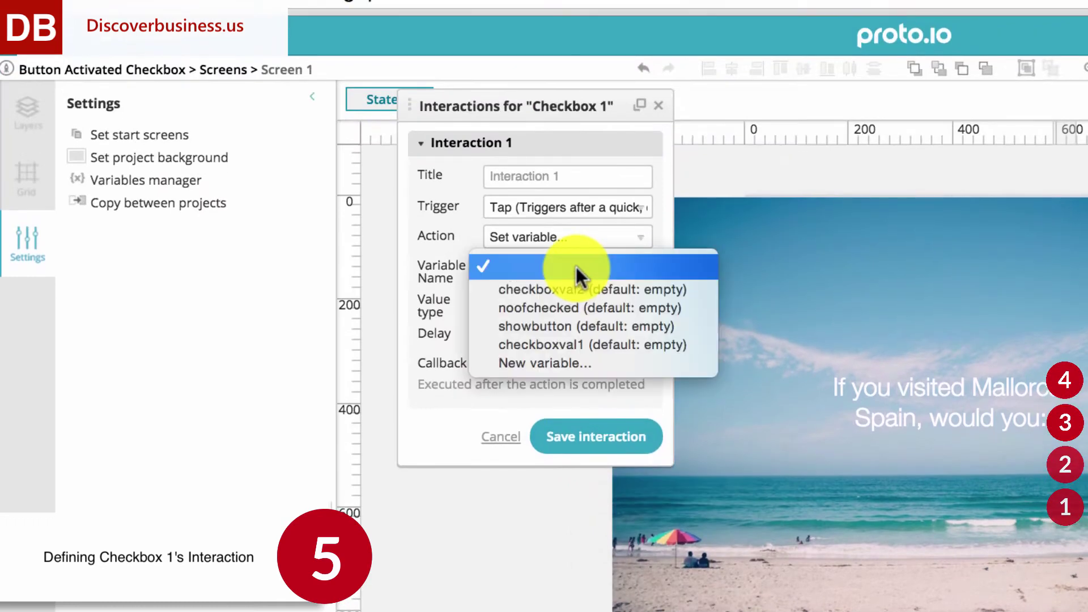
pyautogui.click(601, 344)
pyautogui.click(575, 300)
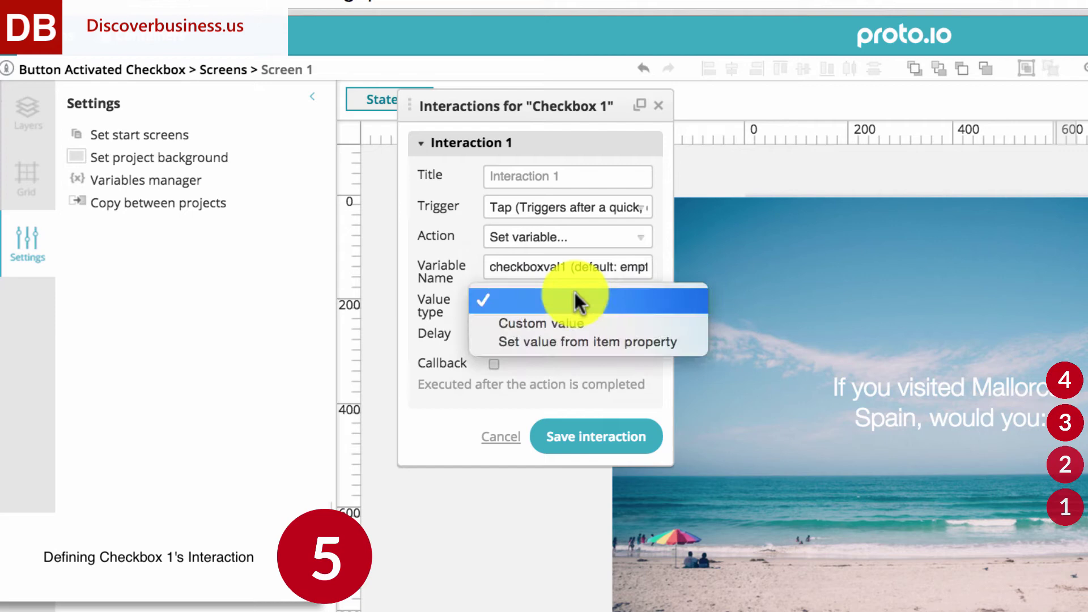
pyautogui.click(573, 322)
pyautogui.click(560, 336)
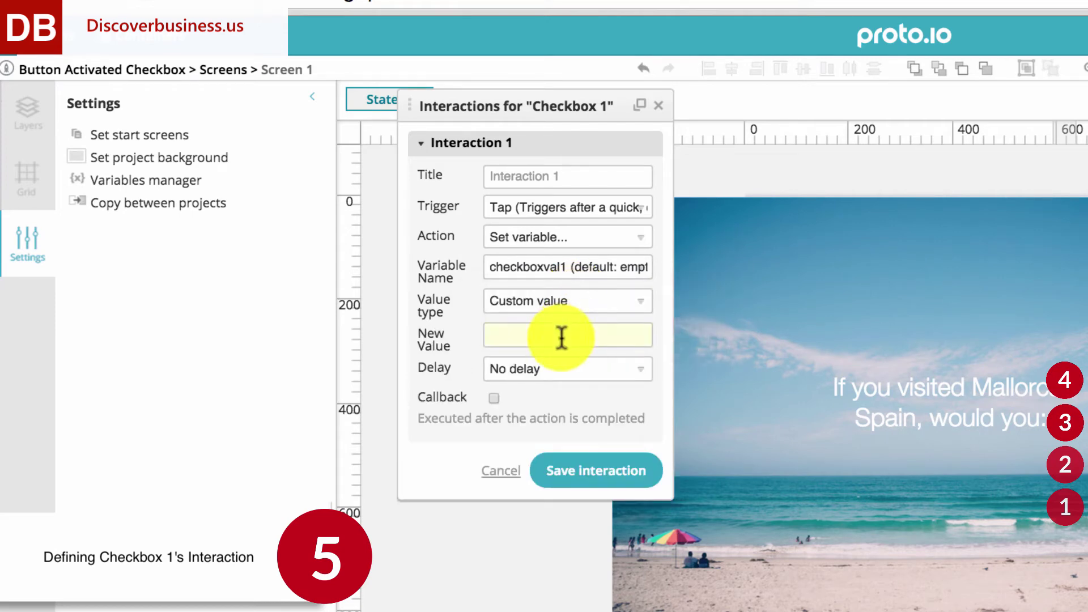
pyautogui.write('1')
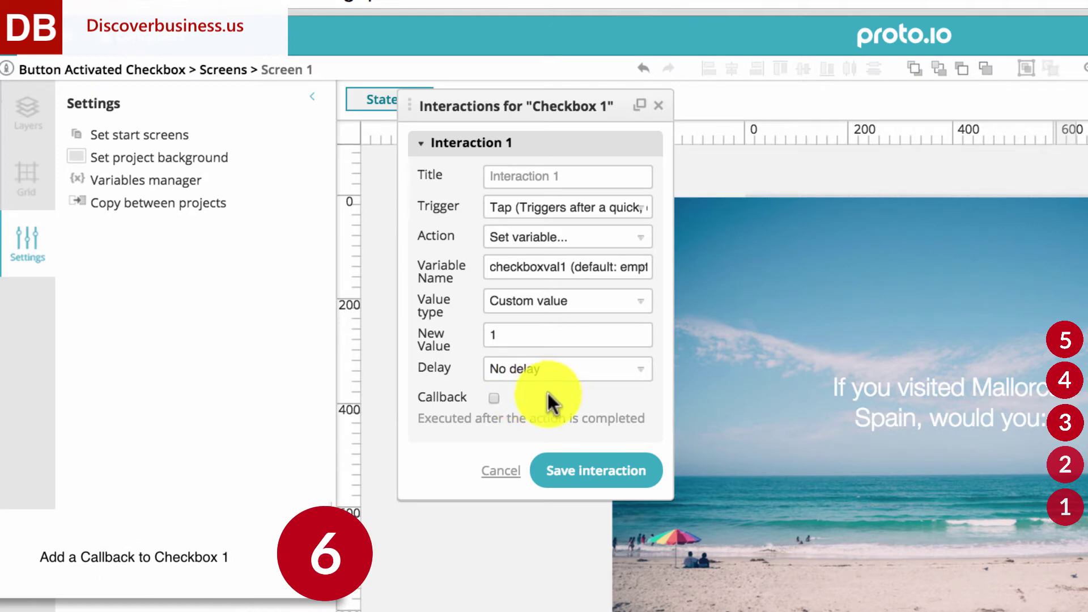
# Tick Callback and set its action to Fire an item's event
pyautogui.click(491, 399)
pyautogui.click(585, 207)
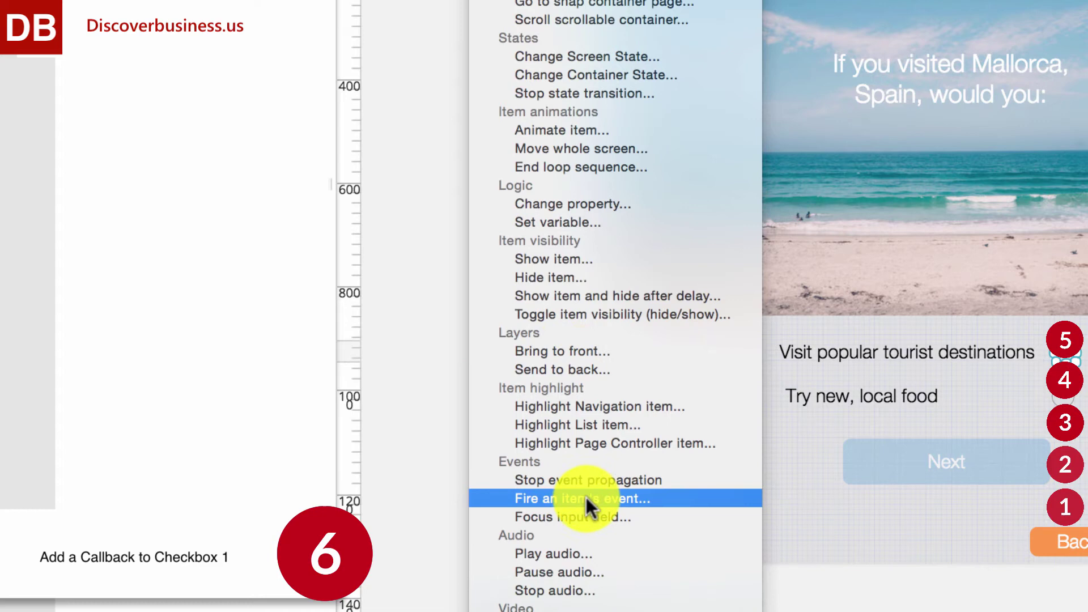
pyautogui.click(587, 524)
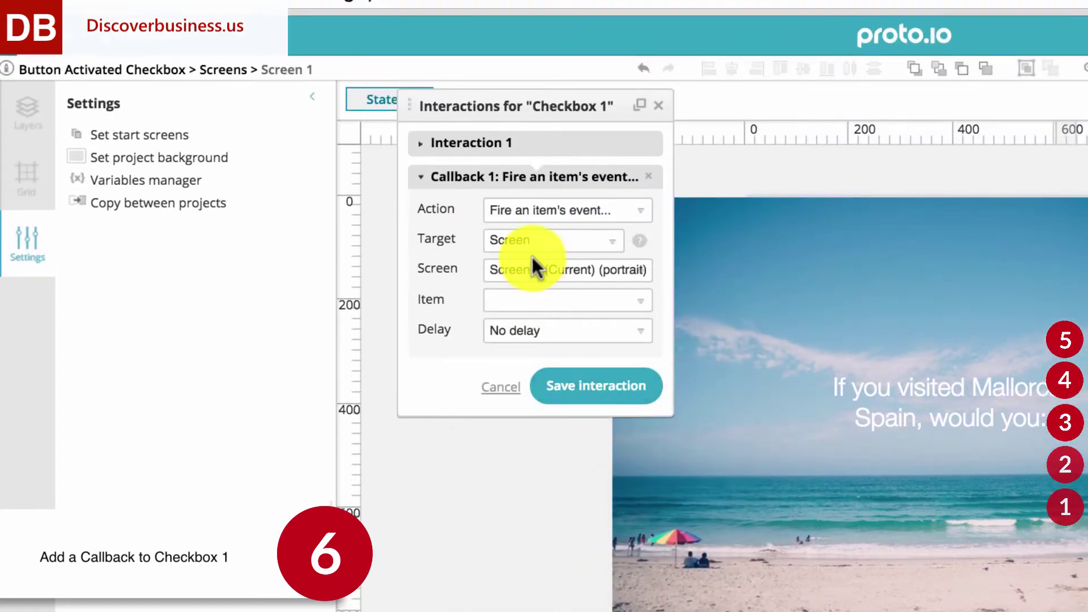
# Target the Tap event of Interaction Area 1 on Screen 1
pyautogui.click(531, 246)
pyautogui.click(530, 237)
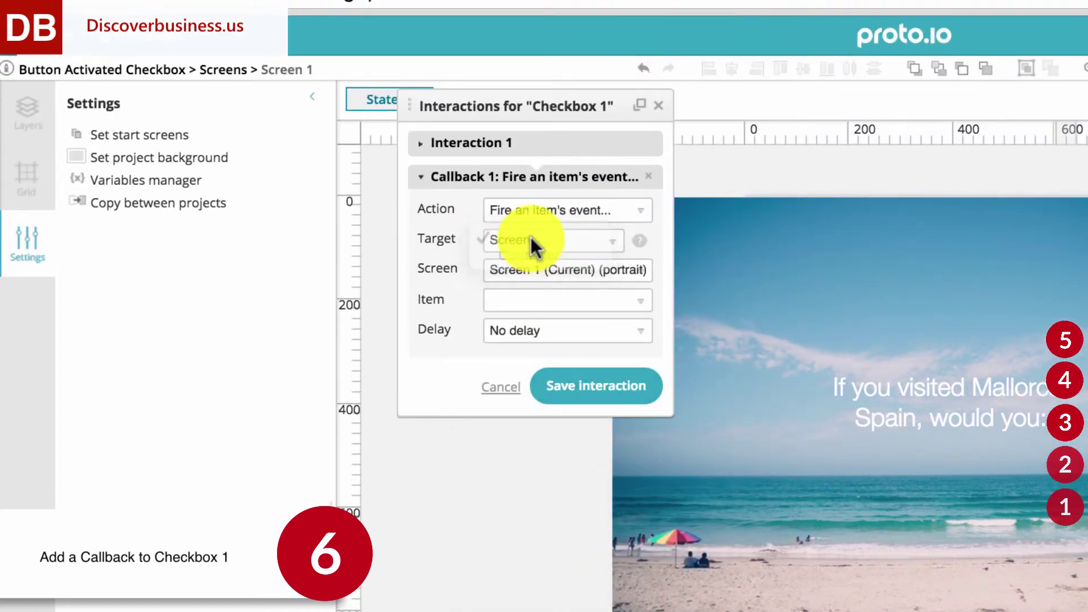
pyautogui.click(535, 269)
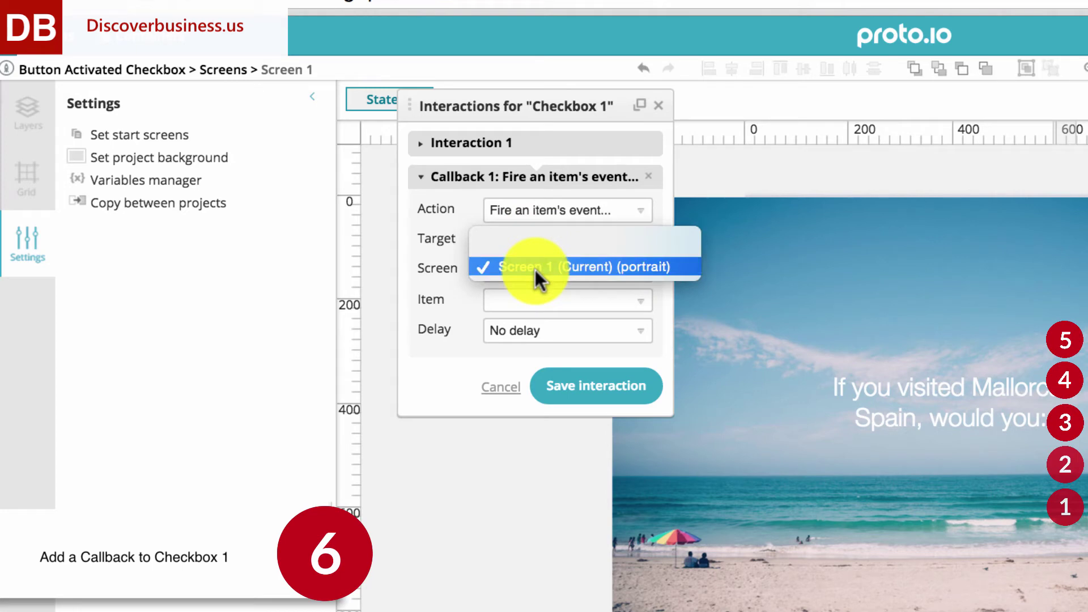
pyautogui.click(535, 269)
pyautogui.click(536, 301)
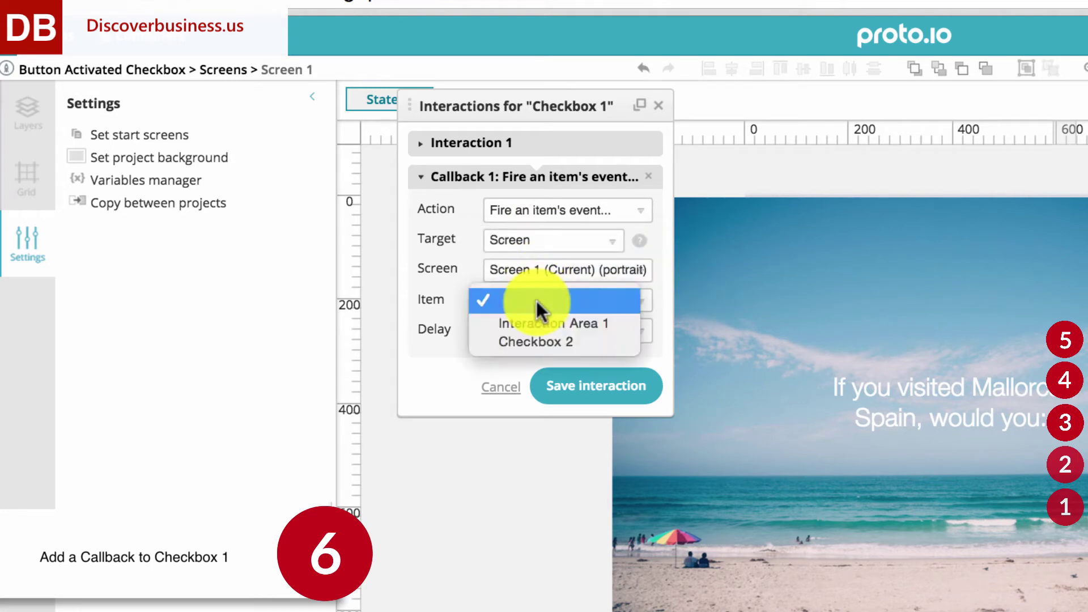
pyautogui.click(550, 325)
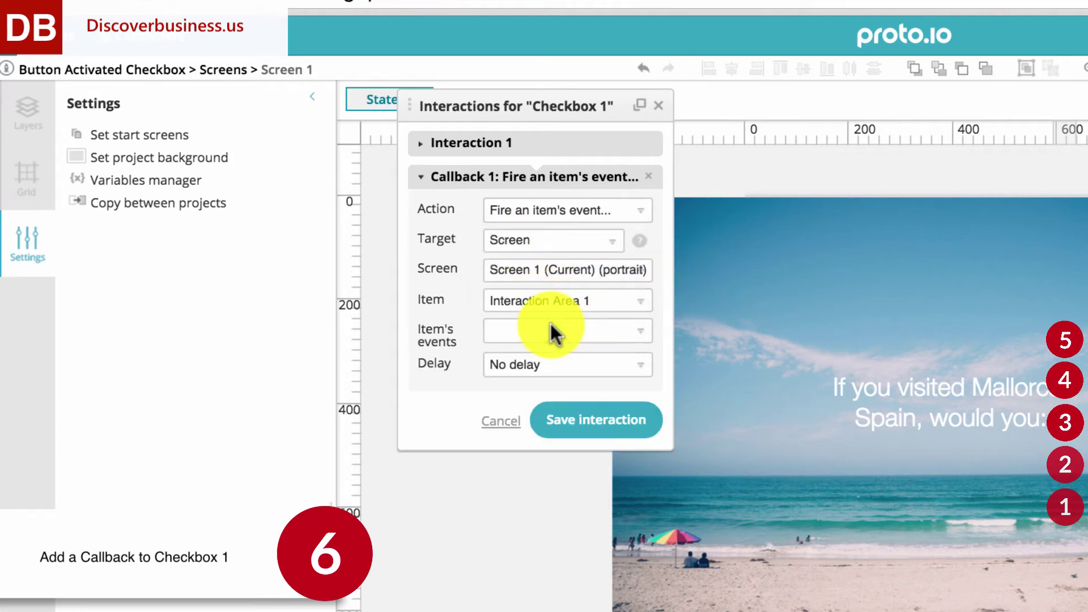
pyautogui.click(597, 331)
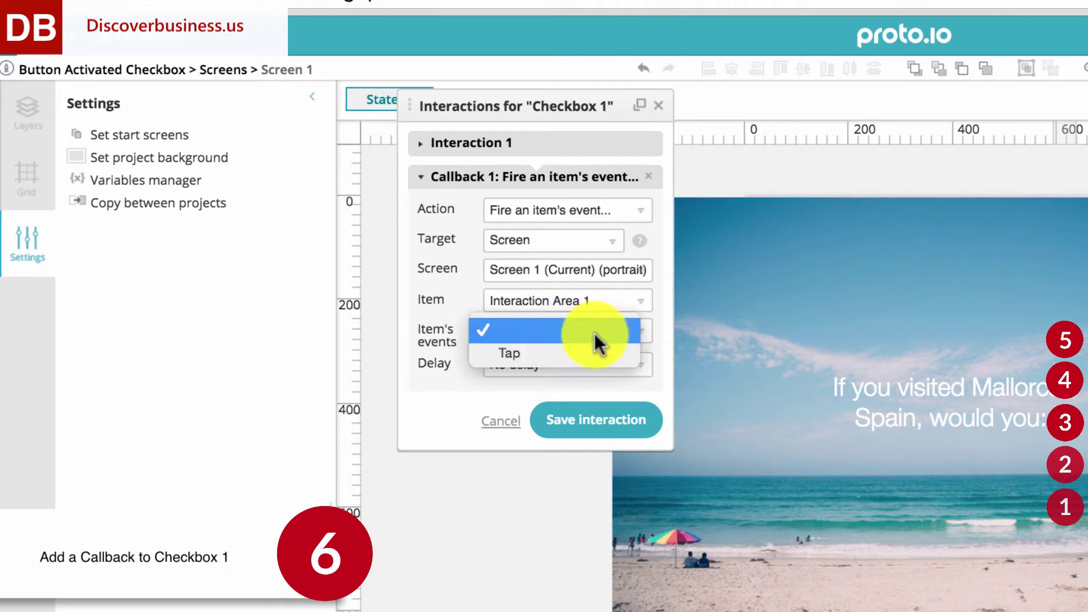
pyautogui.click(587, 353)
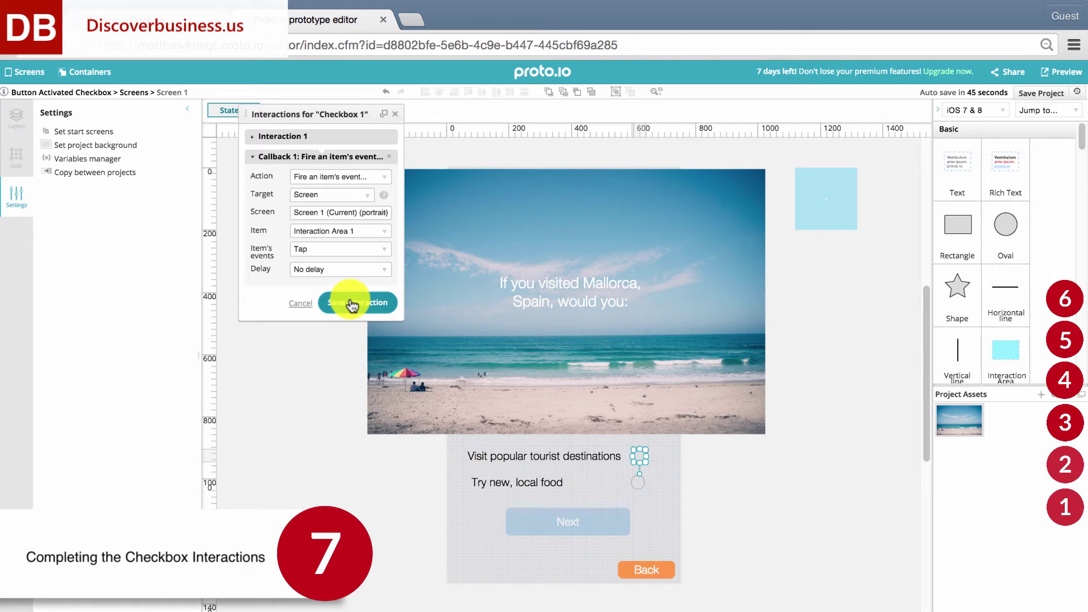
# Save Checkbox 1's interaction and paste a copy of it under deactivation interactions
pyautogui.click(351, 304)
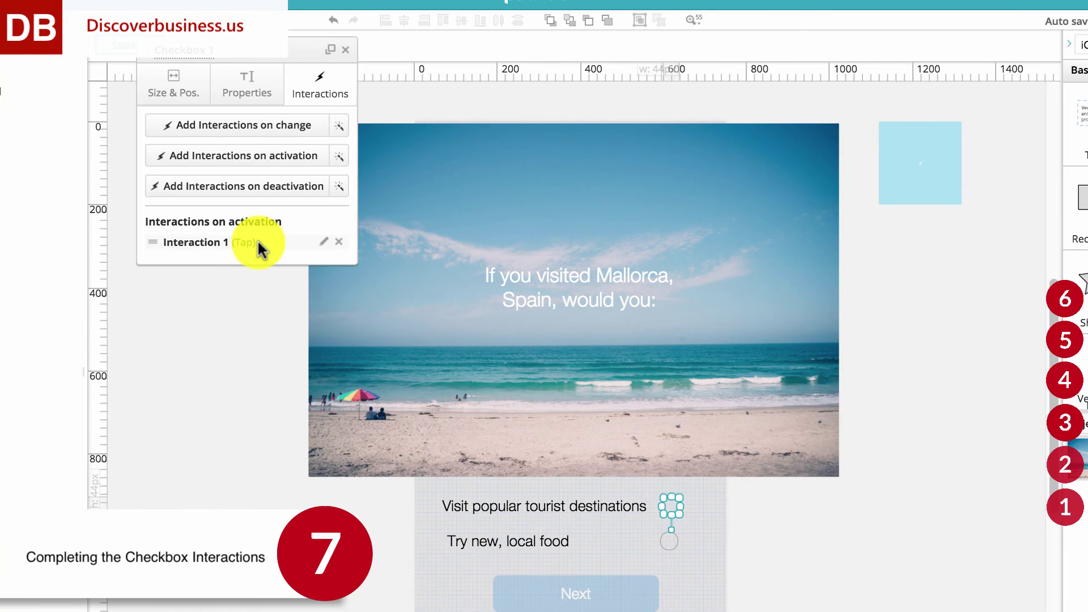
pyautogui.rightClick(301, 250)
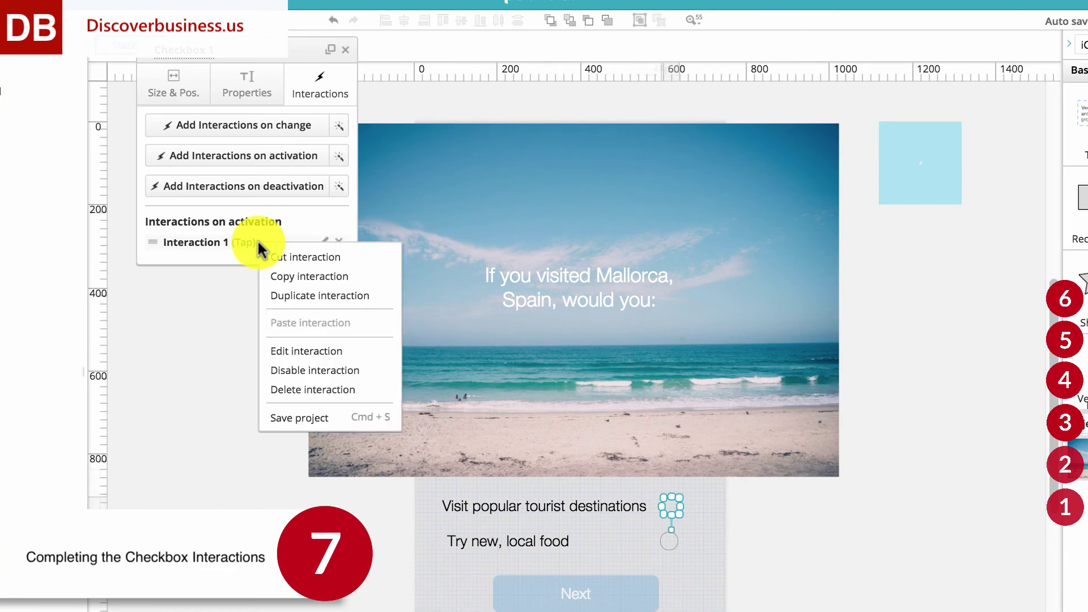
pyautogui.click(283, 277)
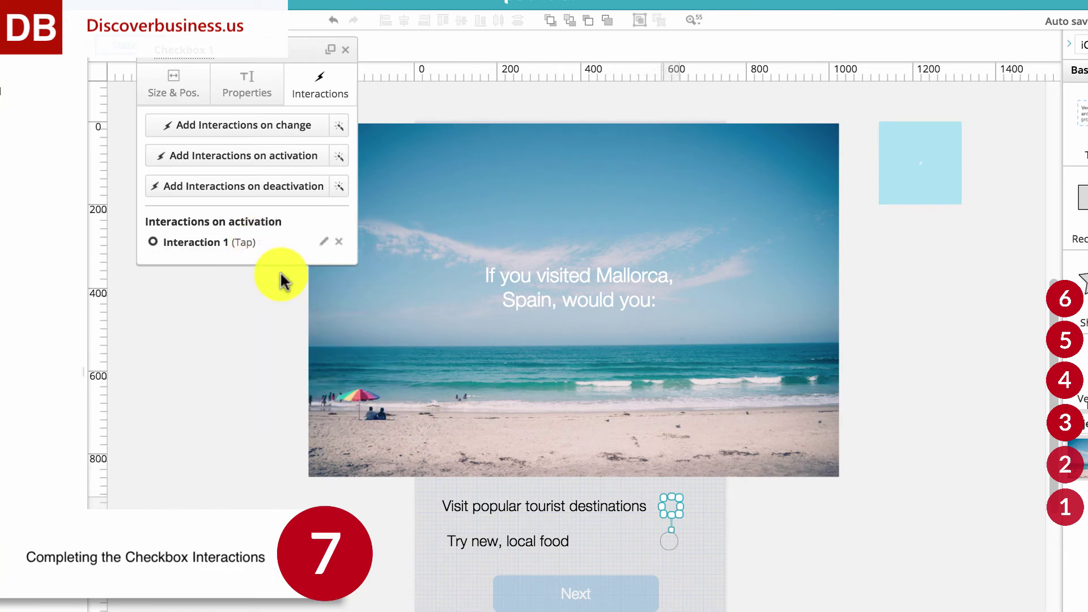
pyautogui.rightClick(253, 188)
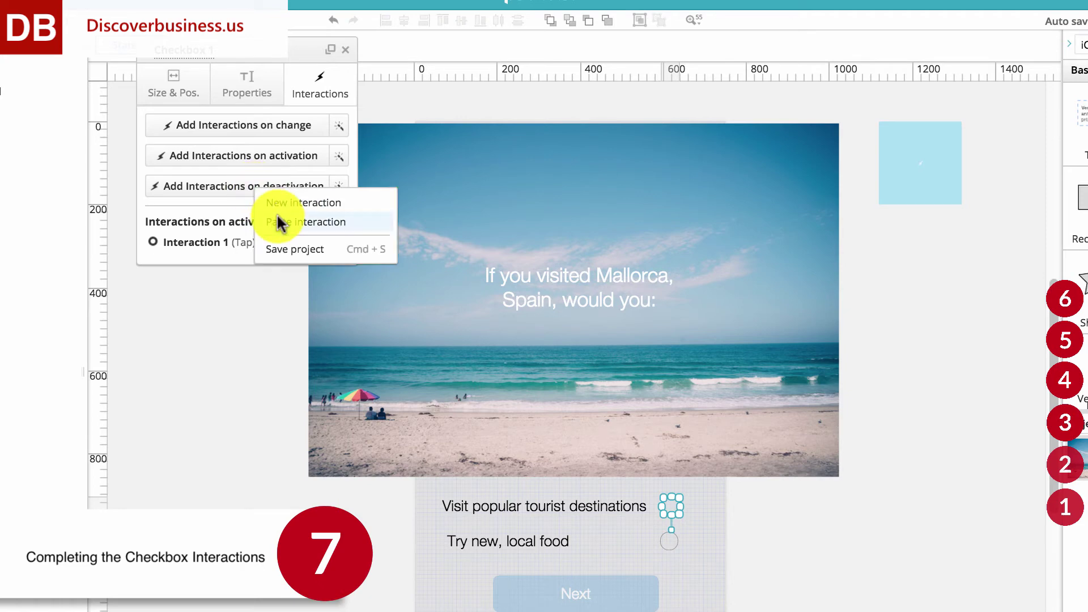
pyautogui.click(306, 221)
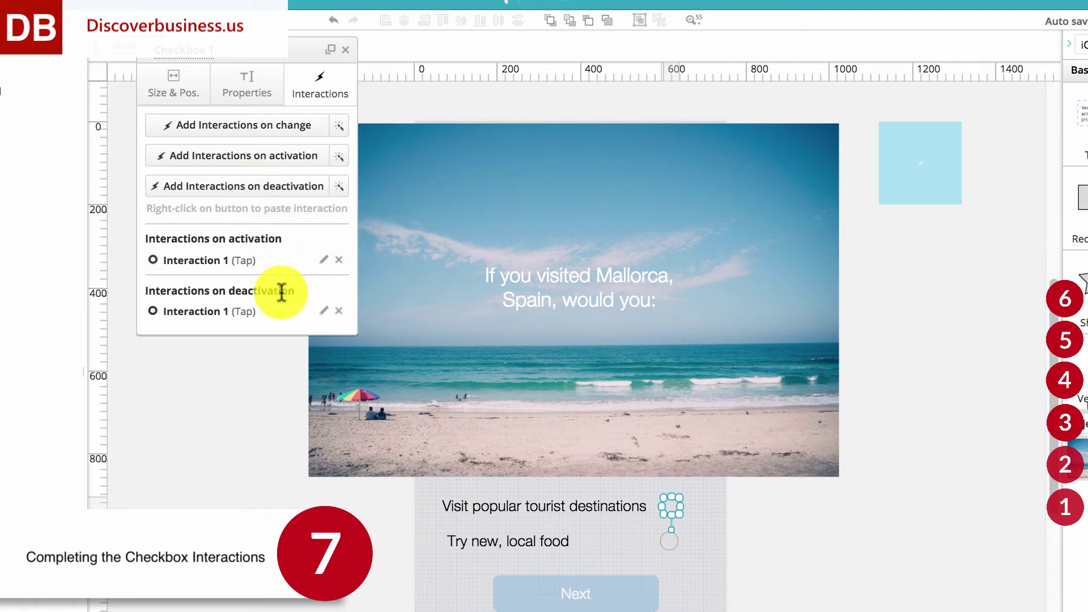
# Change the pasted deactivation interaction's new value from 1 to 0 and save it
pyautogui.click(324, 312)
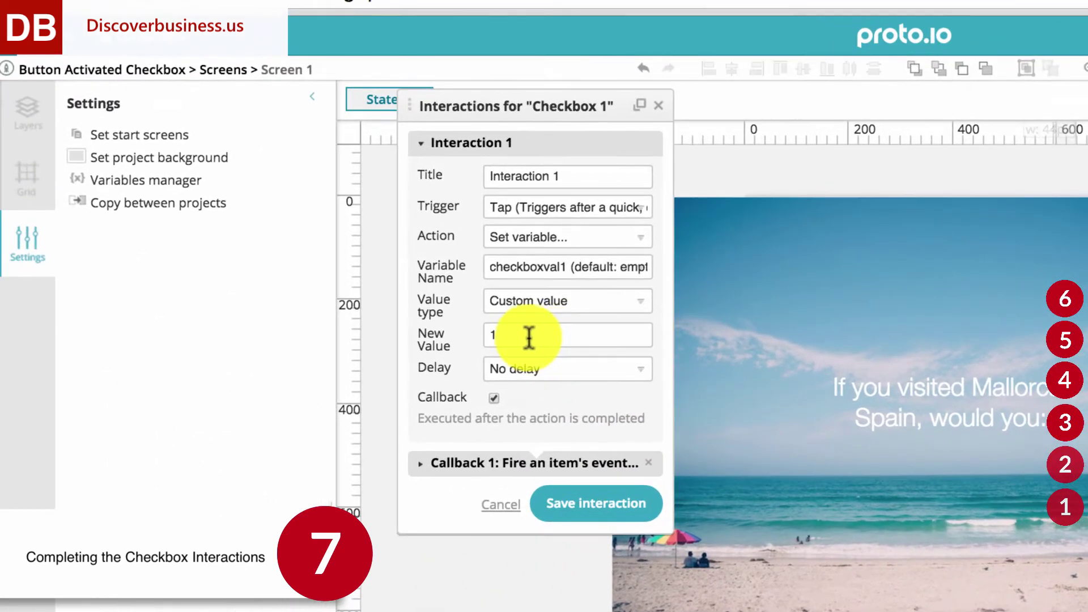
pyautogui.click(452, 319)
pyautogui.press('BackSpace')
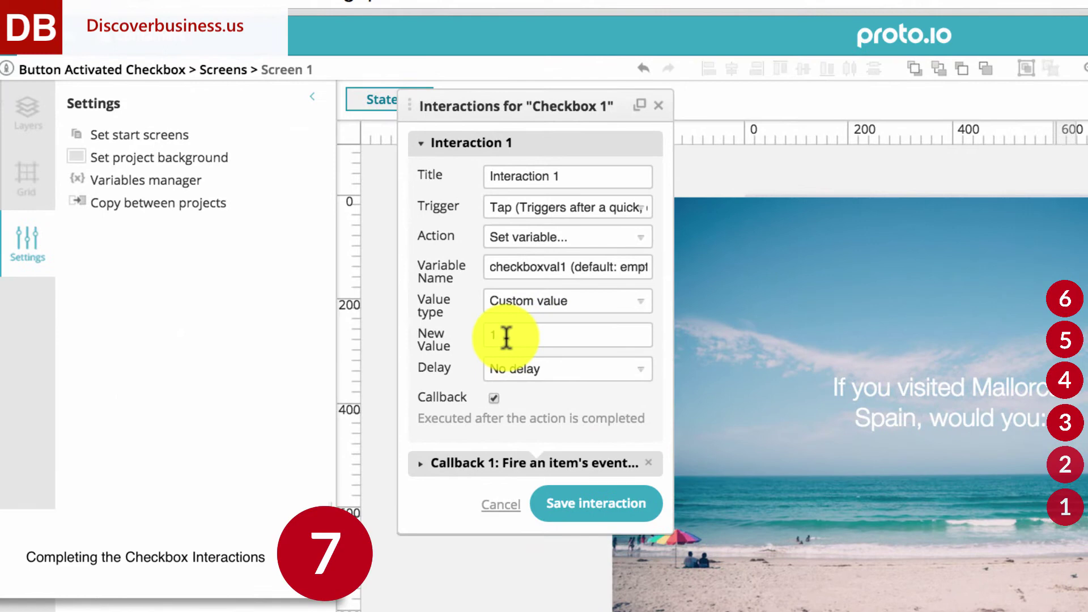
pyautogui.click(506, 338)
pyautogui.write('0')
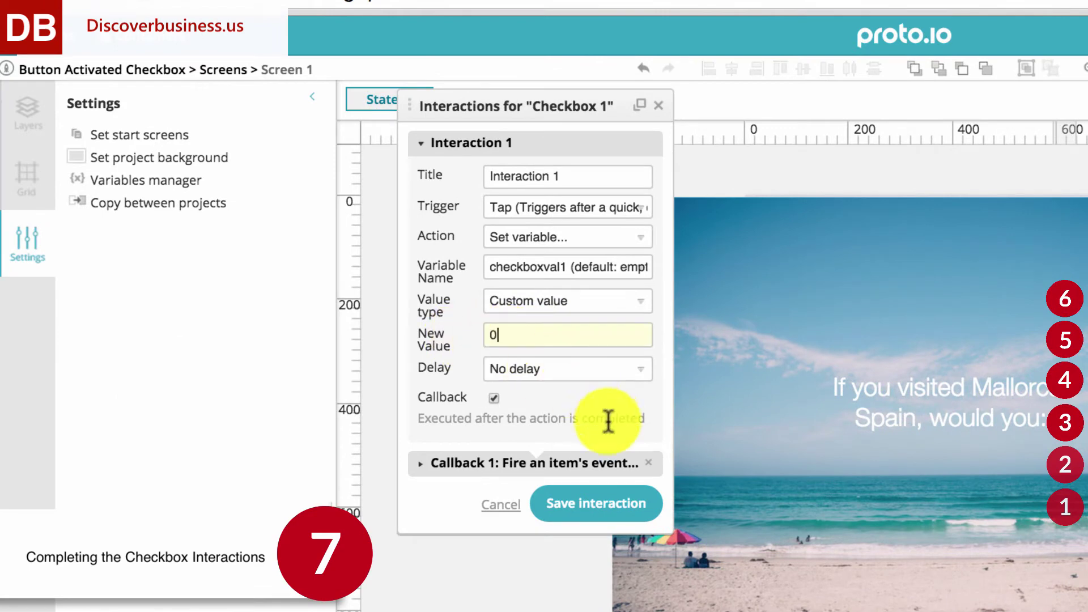
pyautogui.click(596, 513)
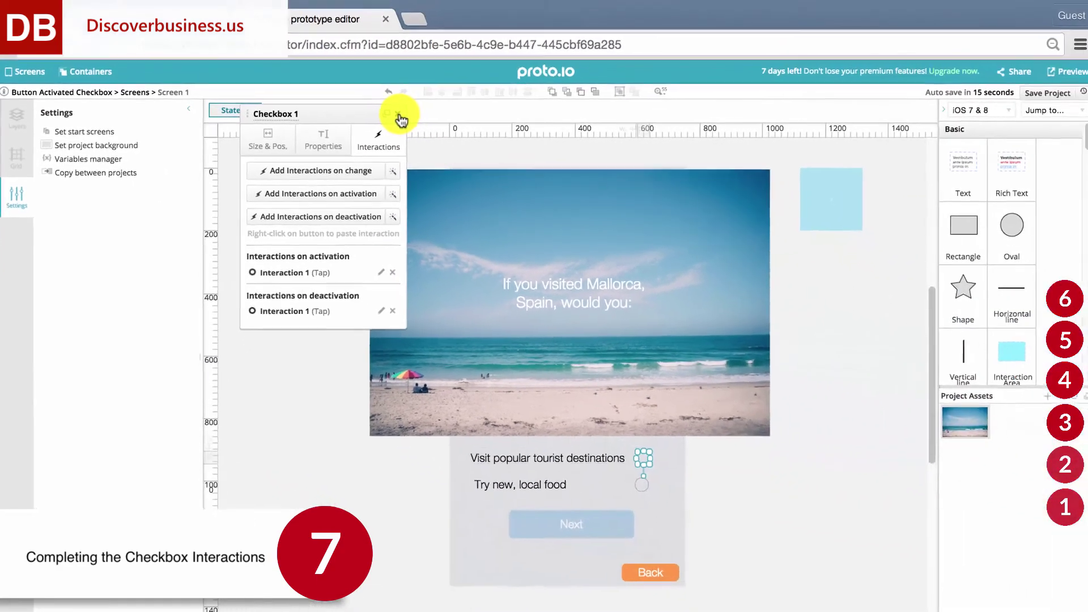
# Close Checkbox 1's interaction settings, then select Checkbox 2 and edit its activation interaction
pyautogui.click(659, 107)
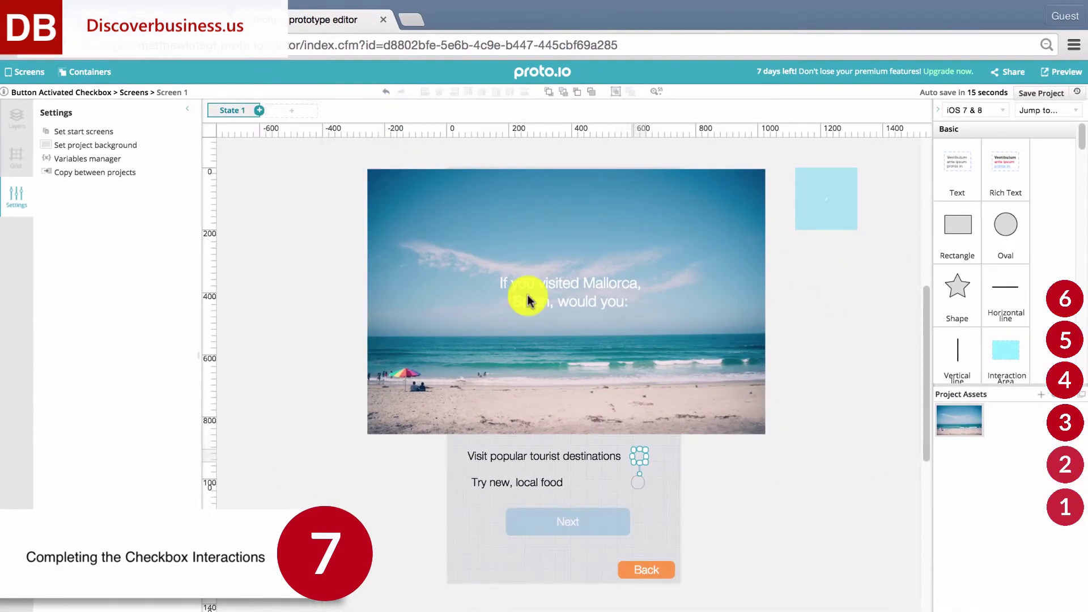
pyautogui.click(634, 483)
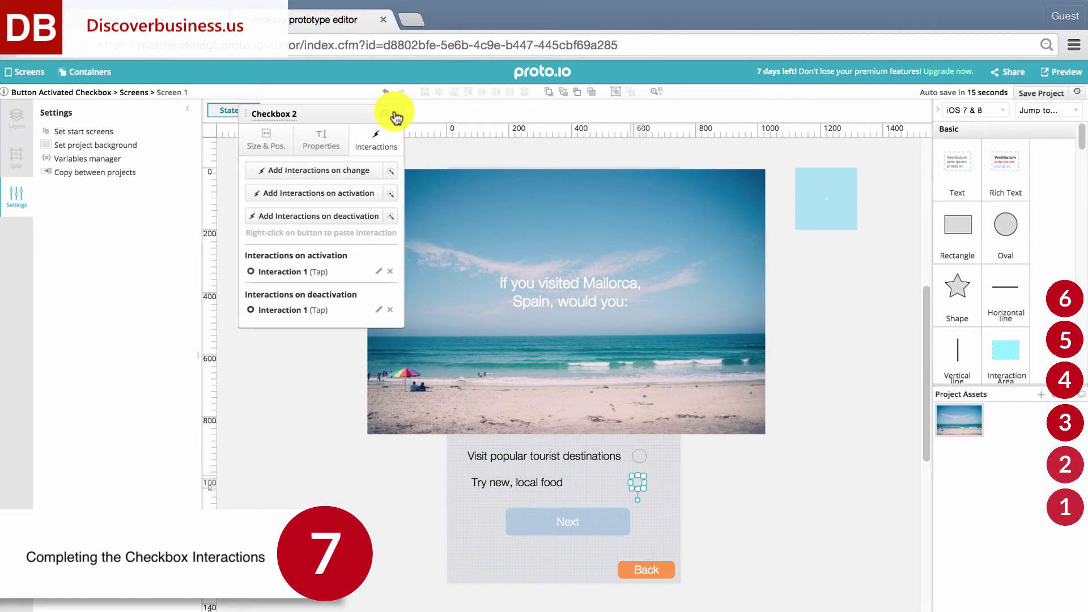
pyautogui.click(377, 272)
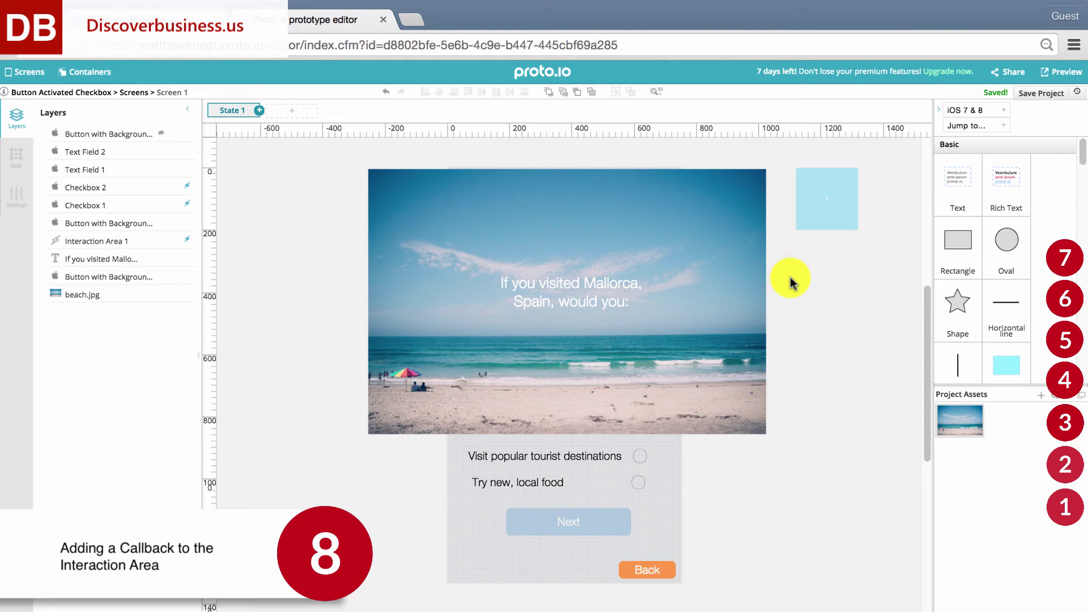
# Edit the blue interaction area's Tap interaction and add a callback to it
pyautogui.click(823, 213)
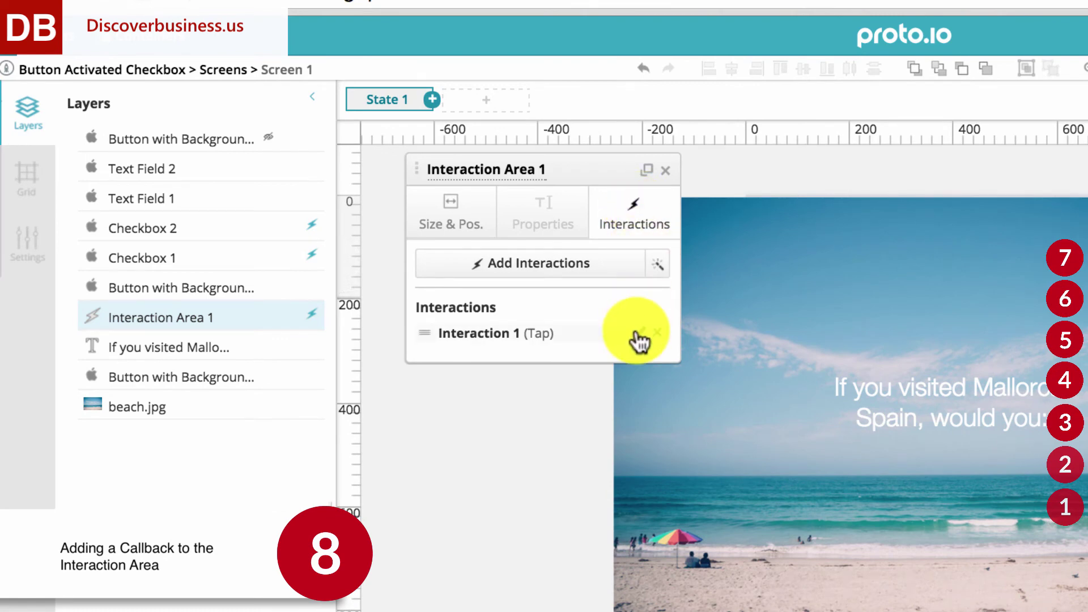
pyautogui.click(637, 333)
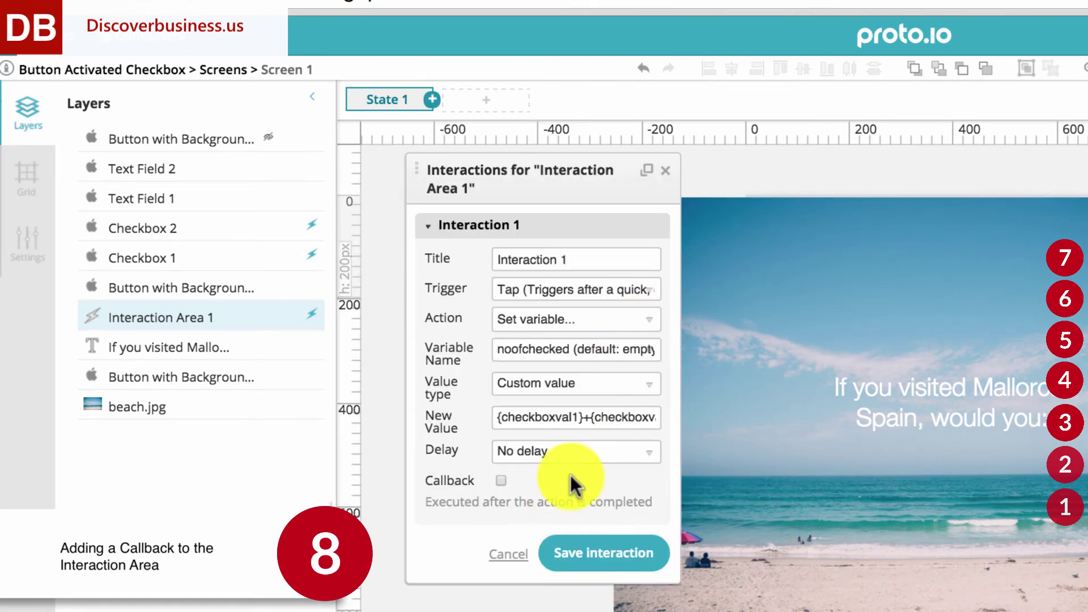
pyautogui.click(499, 478)
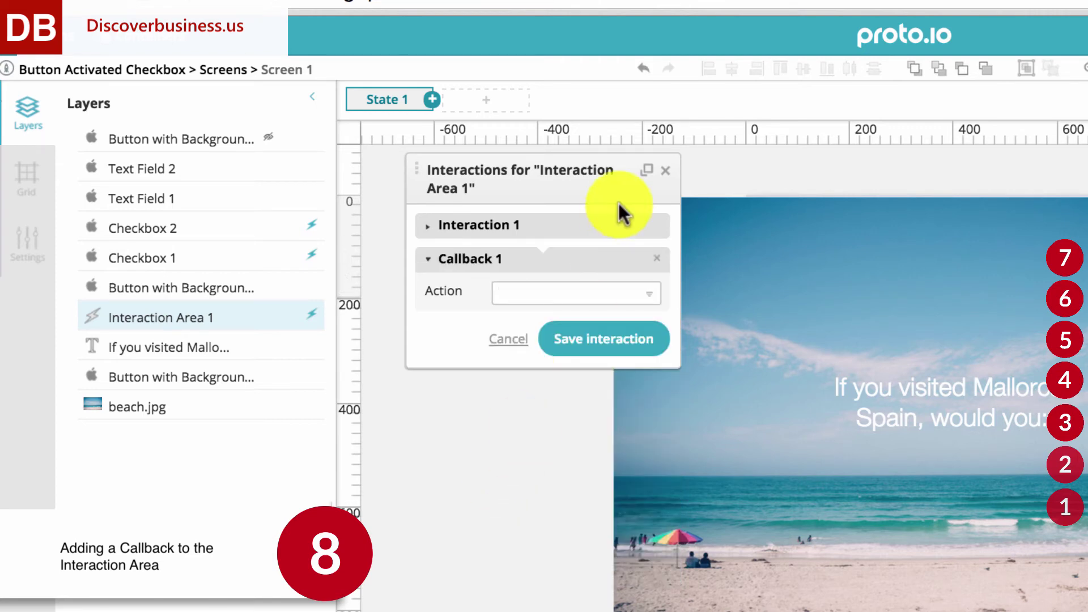
# Make Callback 1 Set variable showbutton with a Custom value type
pyautogui.click(589, 292)
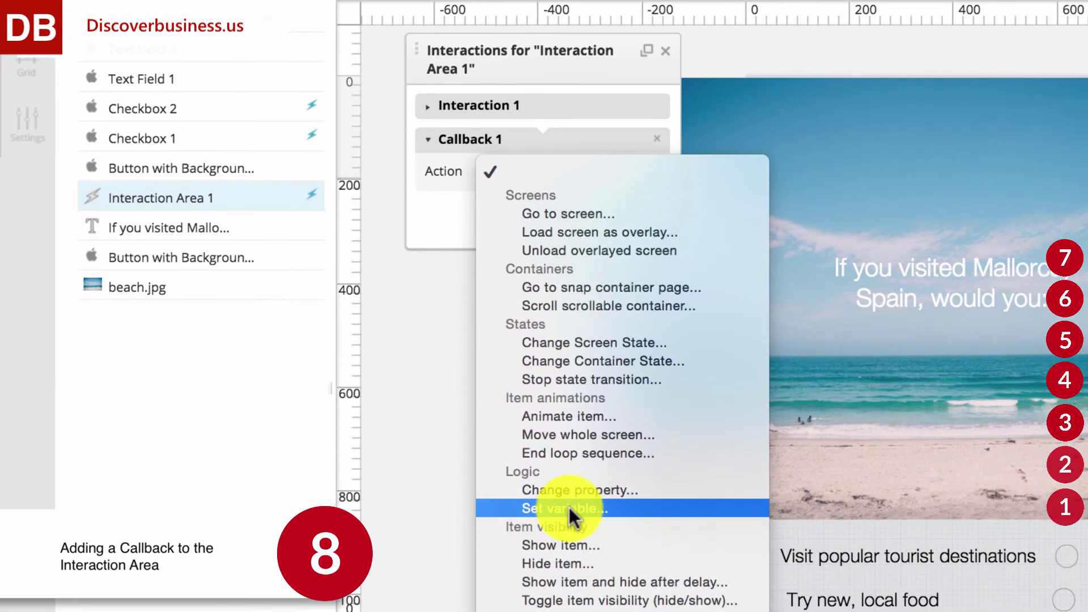
pyautogui.click(569, 508)
pyautogui.click(573, 200)
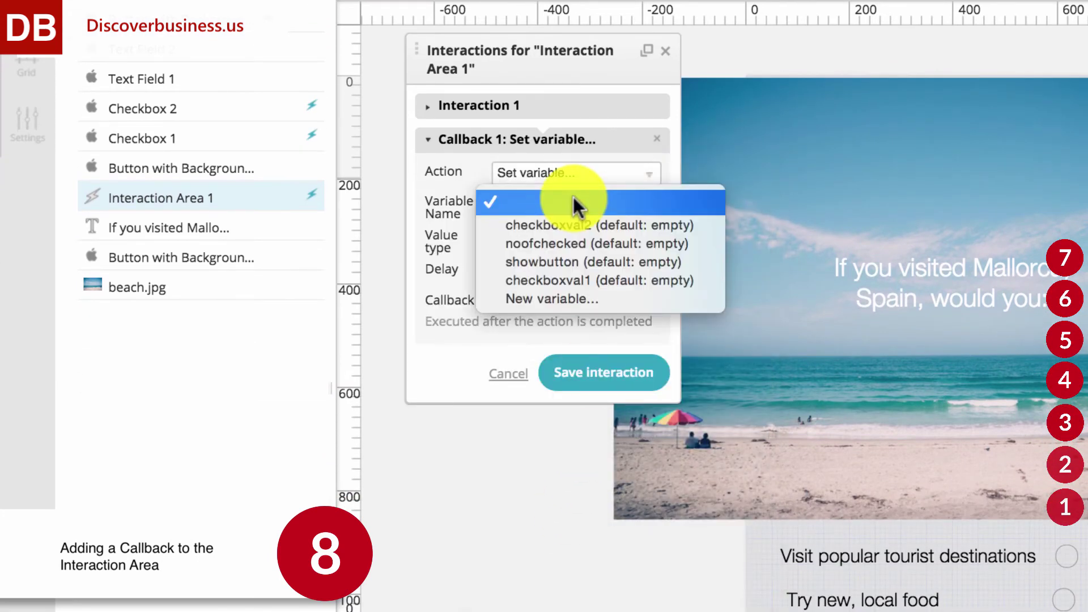
pyautogui.click(573, 264)
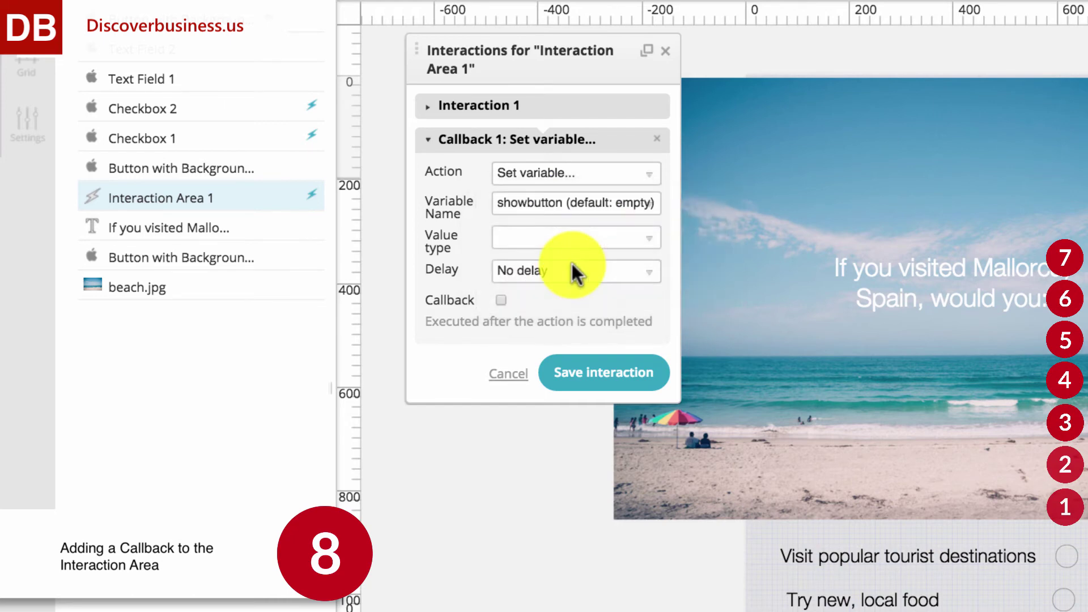
pyautogui.click(560, 232)
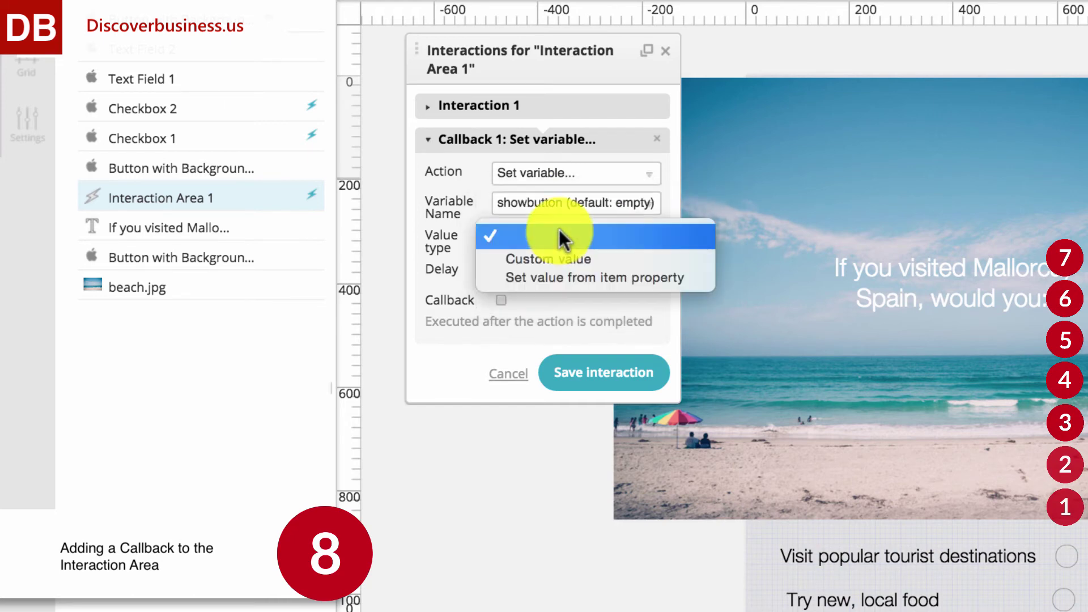
pyautogui.click(573, 261)
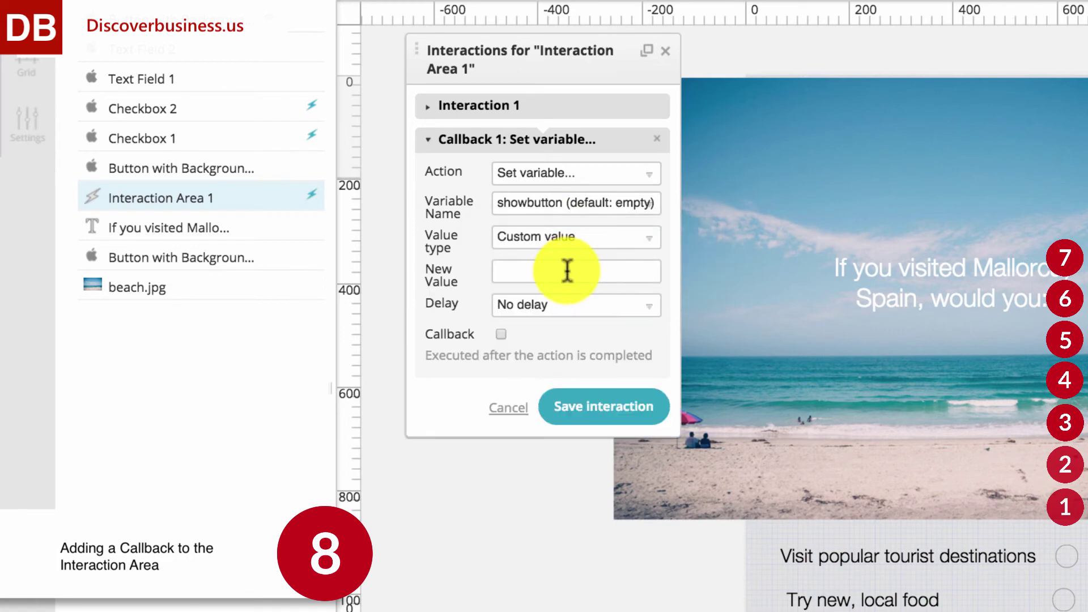
# Enter {noofchecked}==2?1:0 as showbutton's new value
pyautogui.click(567, 271)
pyautogui.write('{noofchecked}==2?1:0')
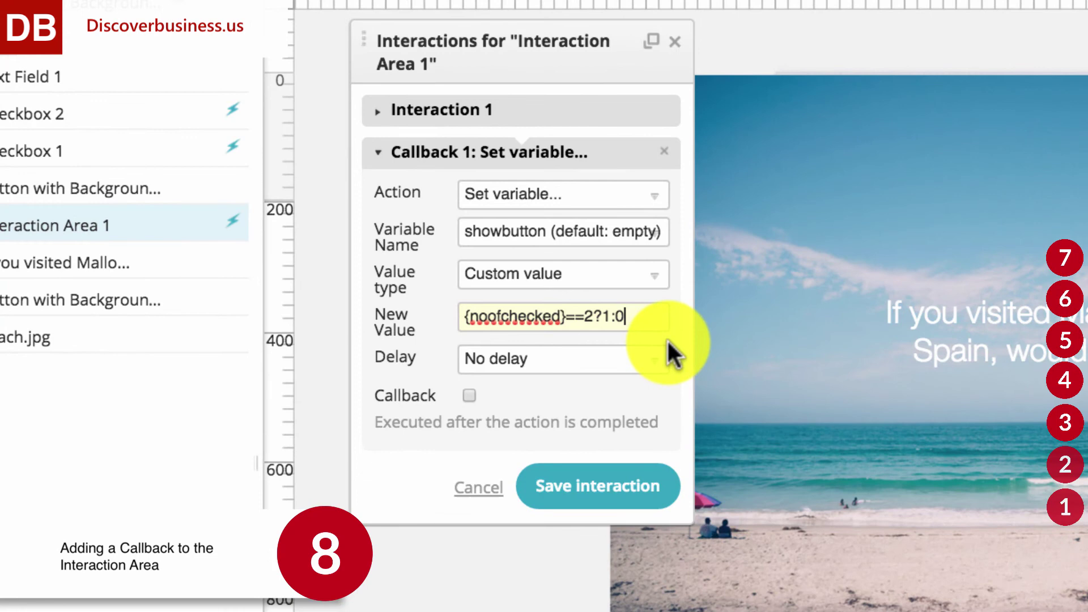
pyautogui.hotkey('shift', 'Left')
pyautogui.hotkey('shift', 'Left')
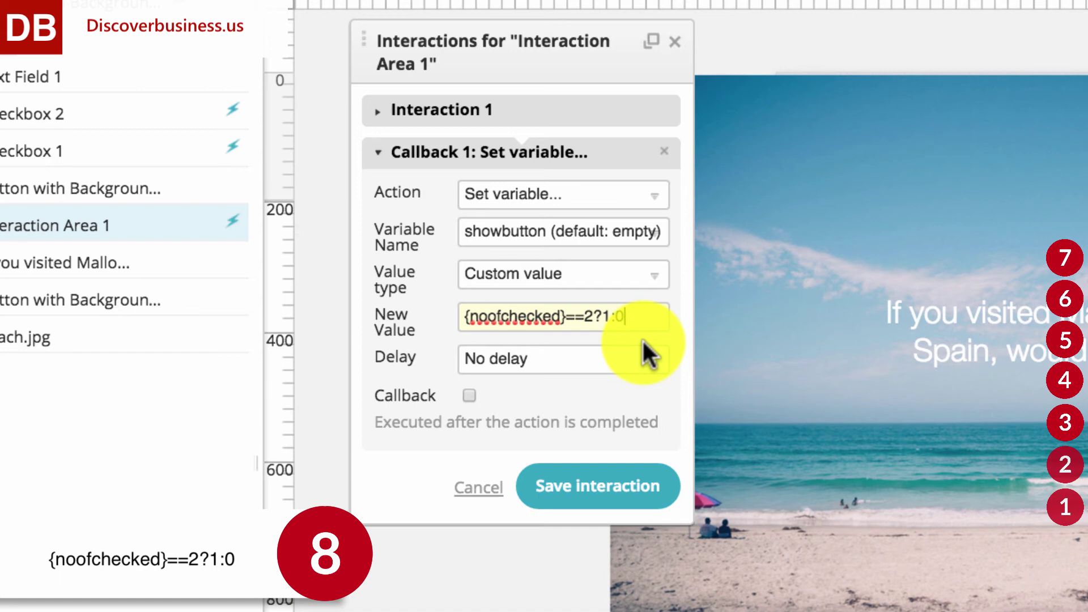
pyautogui.write(':0')
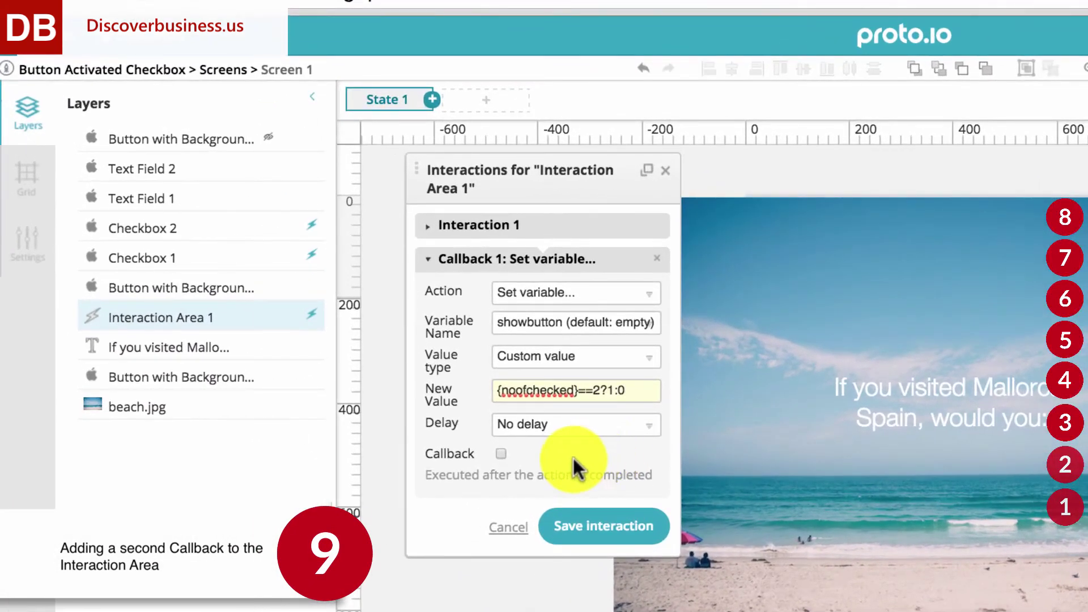
# Add a second Change property callback targeting Button with Background 3 on Screen 1
pyautogui.click(501, 454)
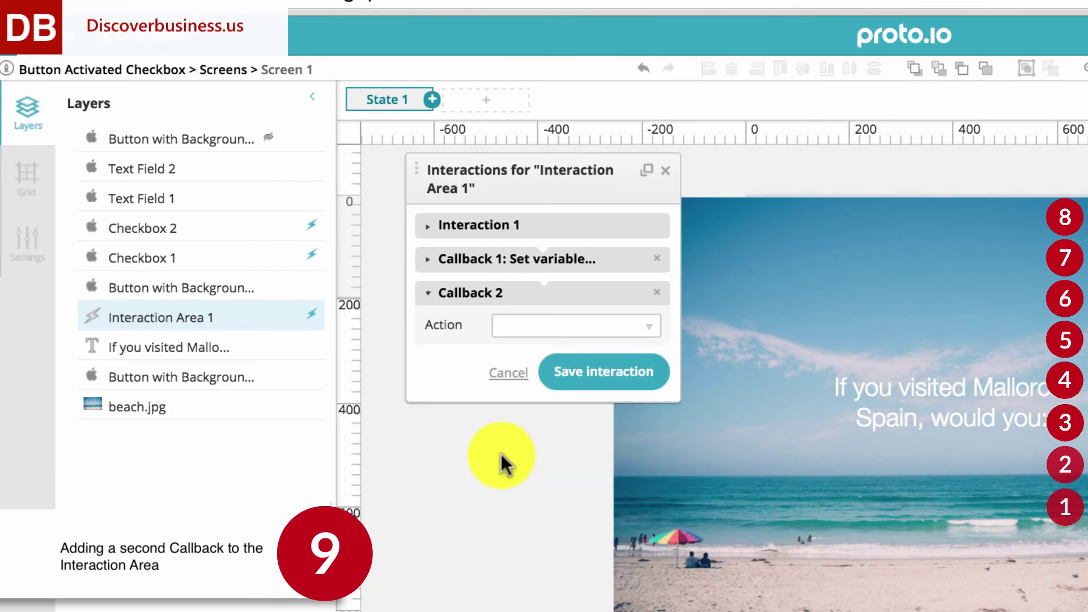
pyautogui.click(521, 325)
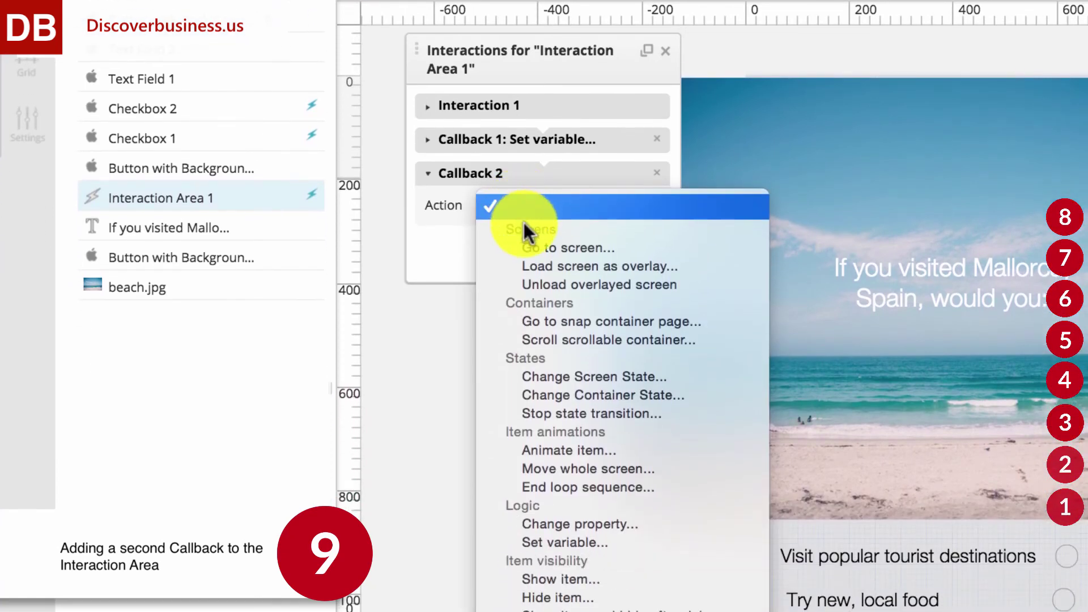
pyautogui.click(560, 524)
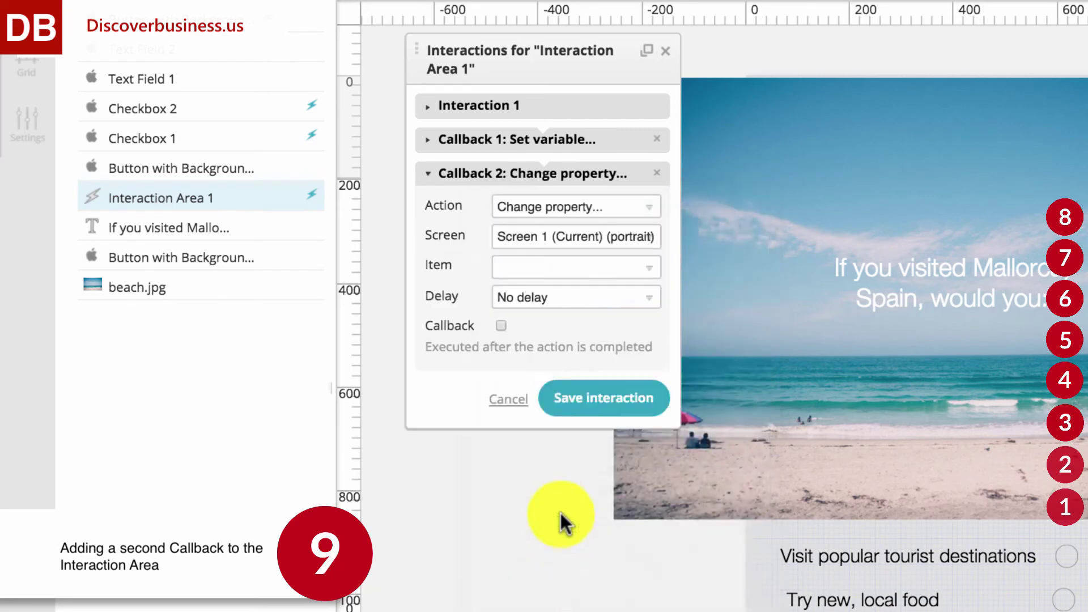
pyautogui.click(562, 238)
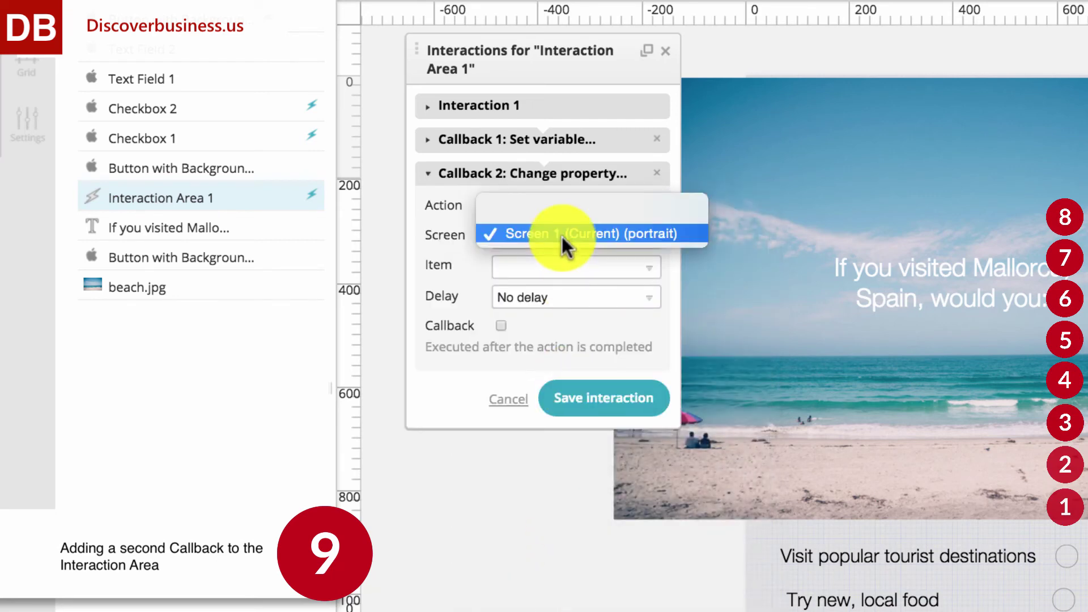
pyautogui.click(562, 236)
pyautogui.click(556, 266)
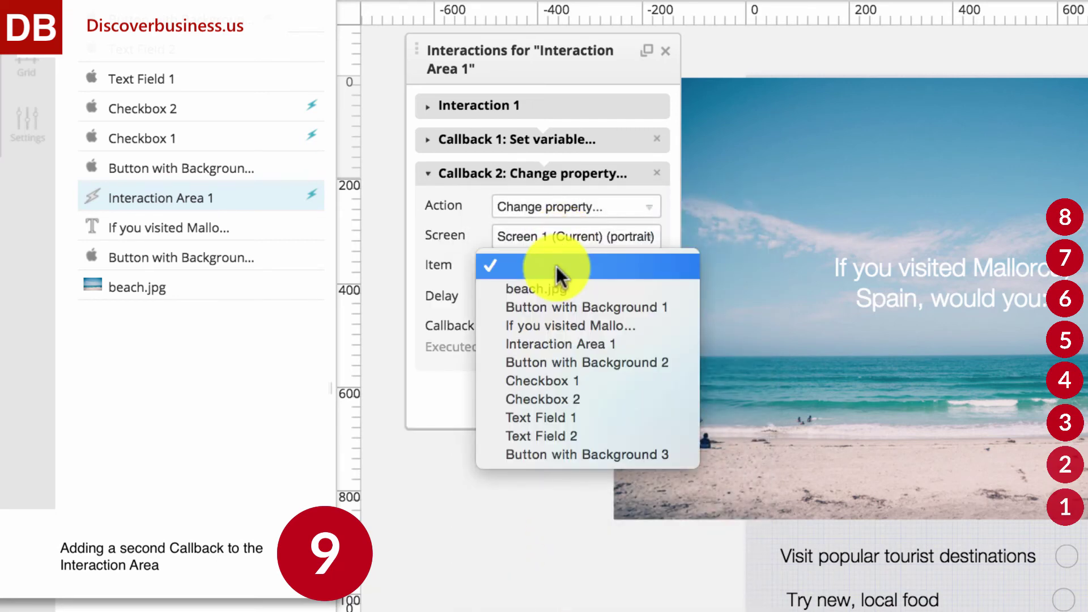
pyautogui.click(589, 455)
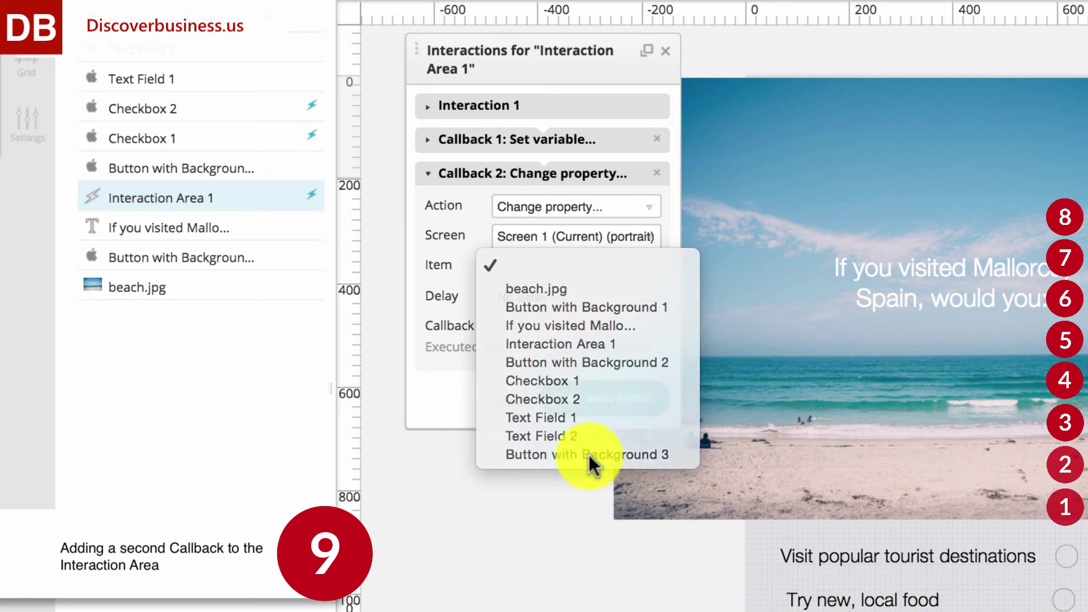
# Set its Visibility to read from variable showbutton, with a 300 ms linear transition
pyautogui.click(541, 297)
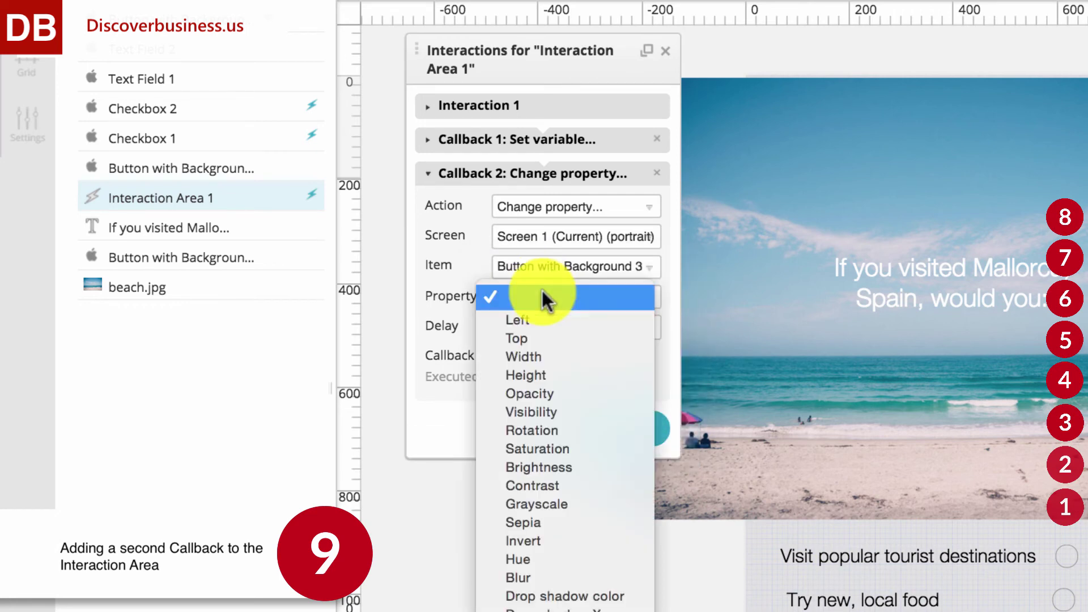
pyautogui.click(540, 411)
pyautogui.click(543, 329)
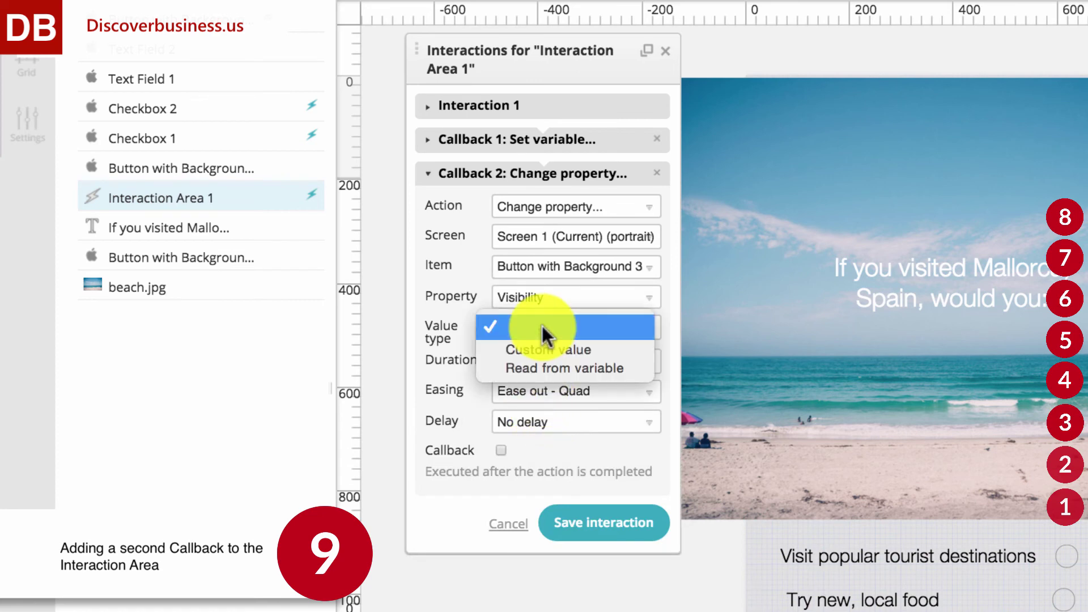
pyautogui.click(545, 368)
pyautogui.click(546, 360)
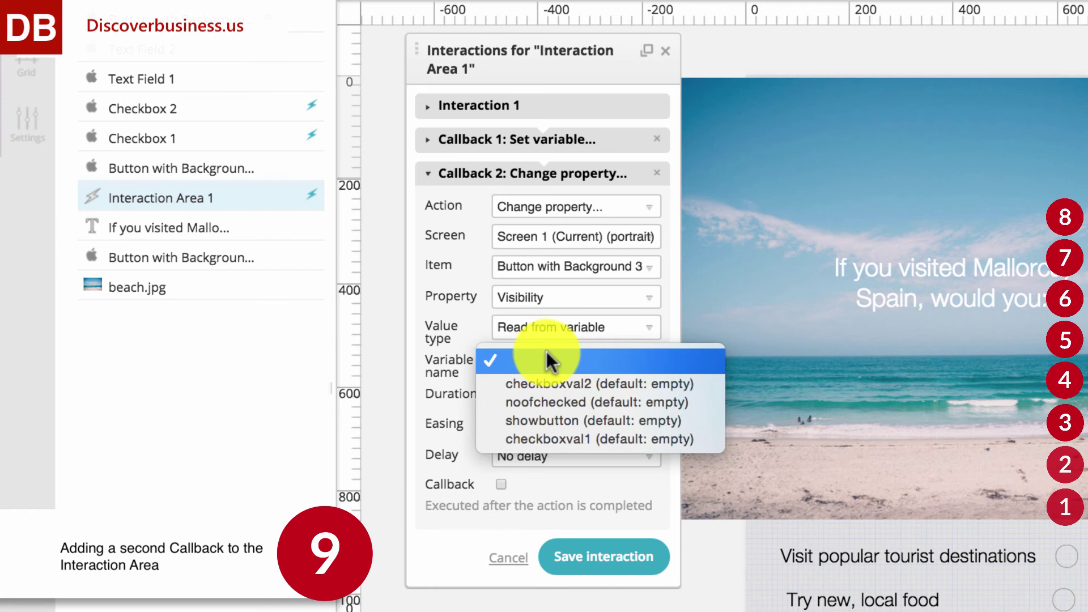
pyautogui.click(546, 420)
pyautogui.click(548, 397)
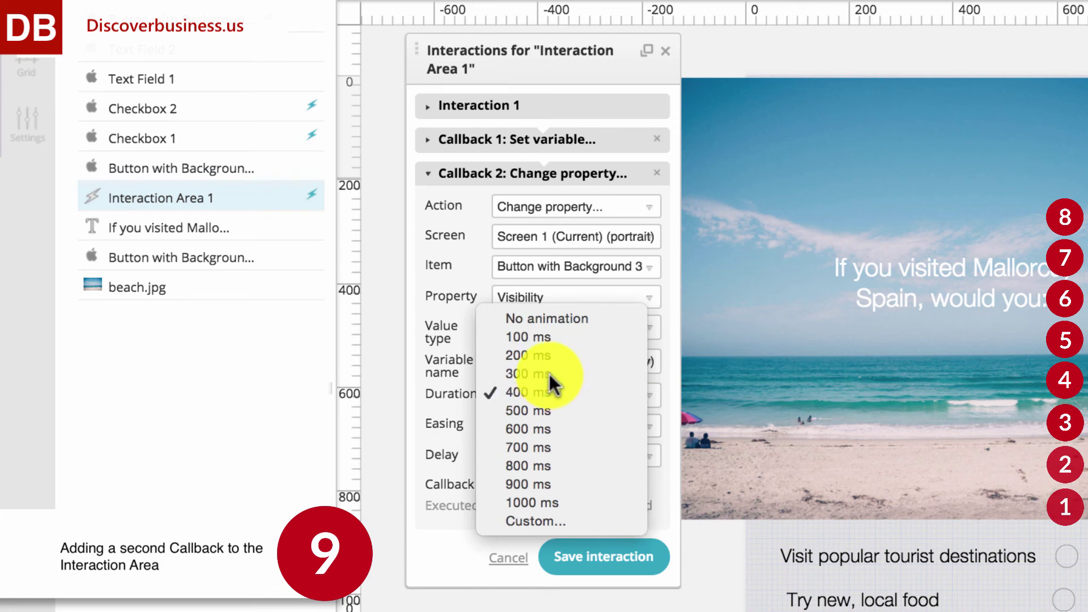
pyautogui.click(549, 374)
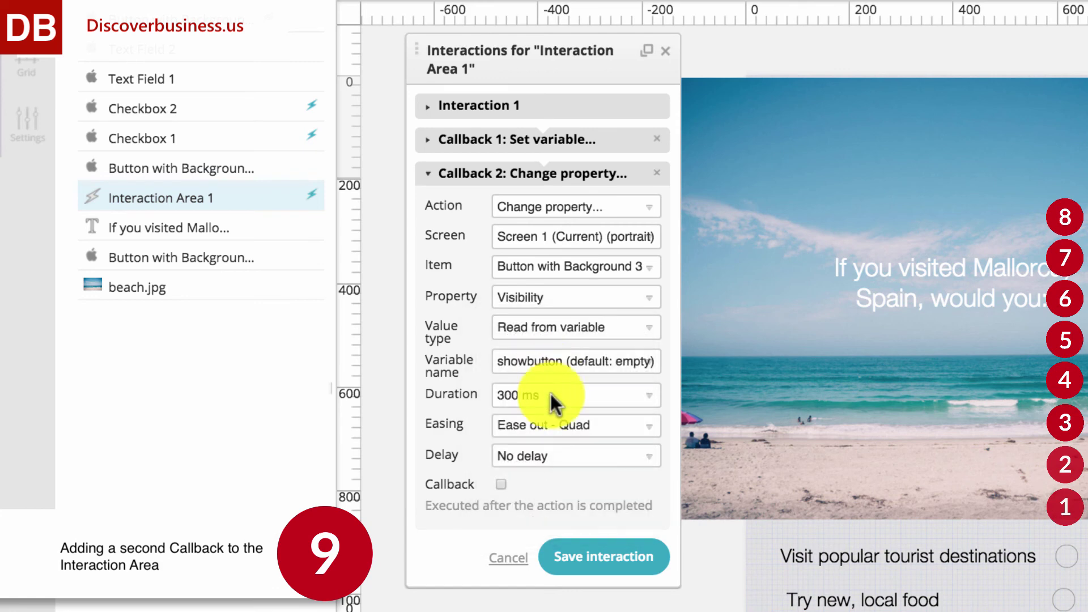
pyautogui.click(574, 423)
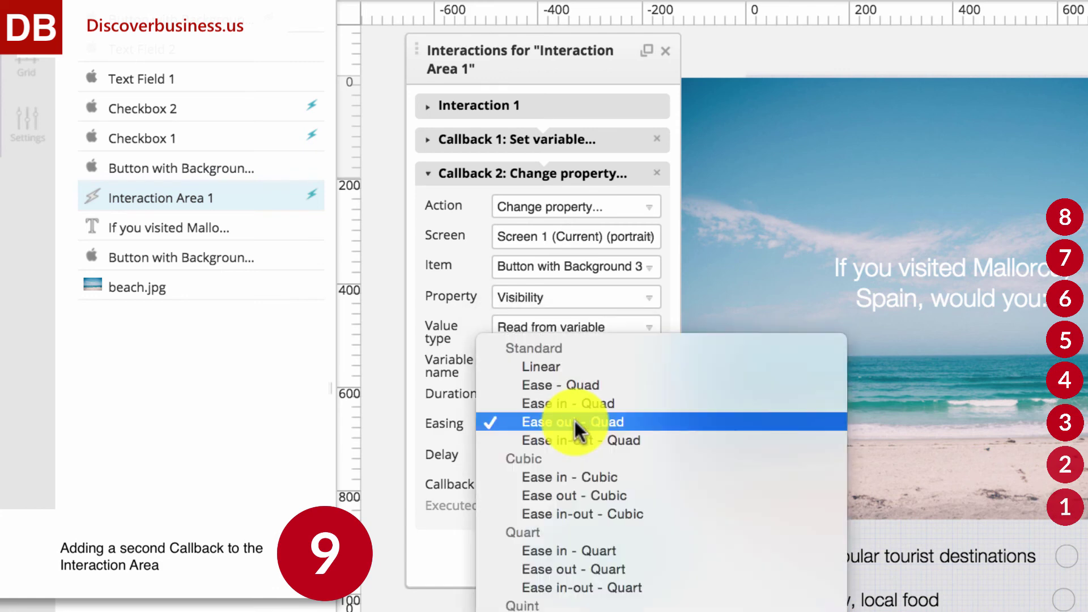
pyautogui.click(567, 366)
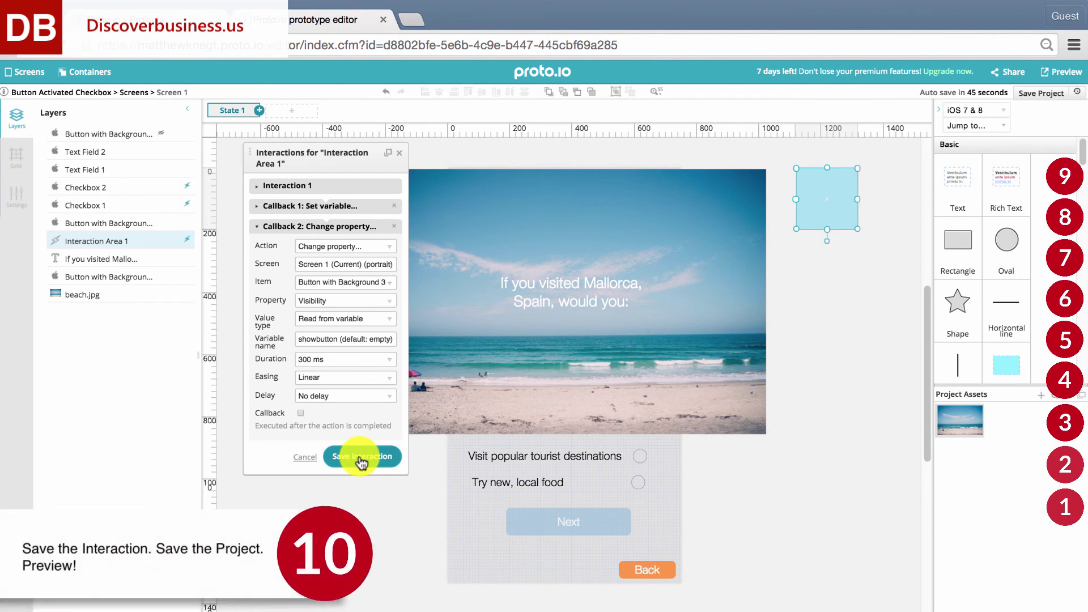
# Save the interaction and the project, then preview the prototype
pyautogui.click(360, 458)
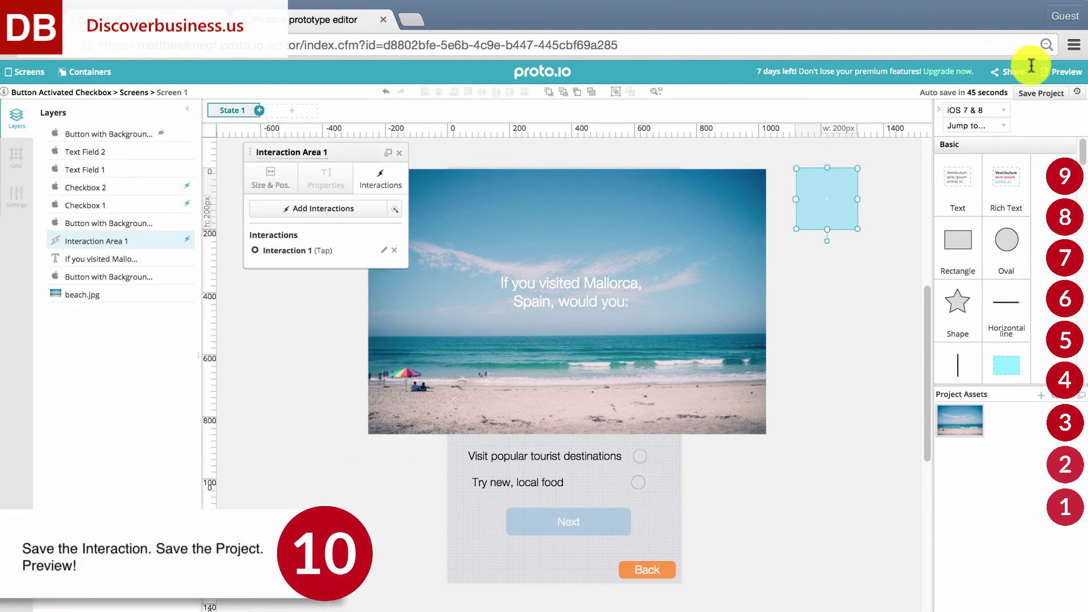
pyautogui.click(1043, 96)
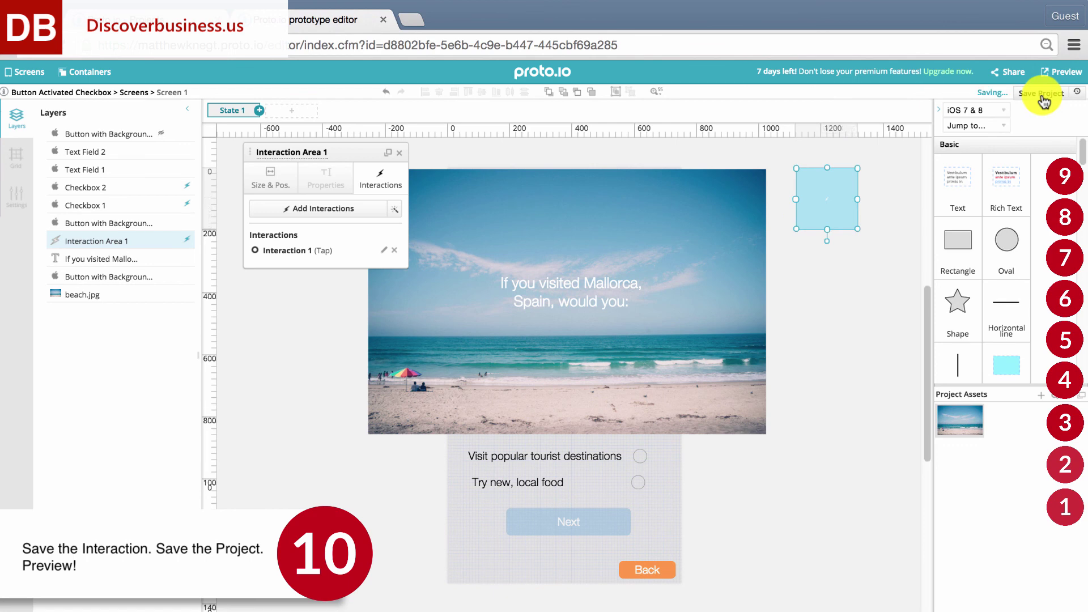
pyautogui.click(1068, 77)
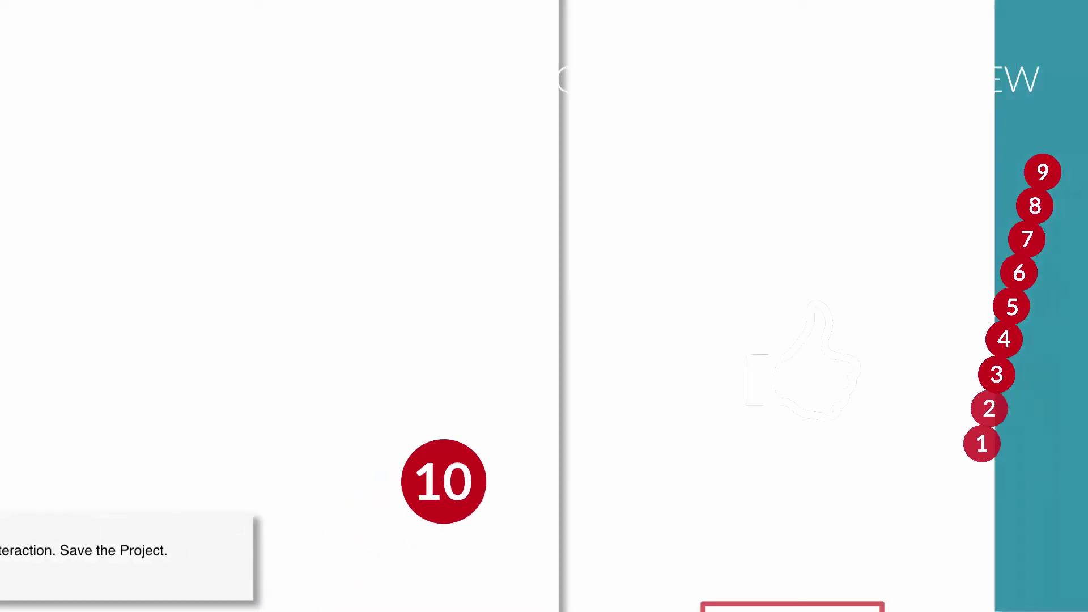